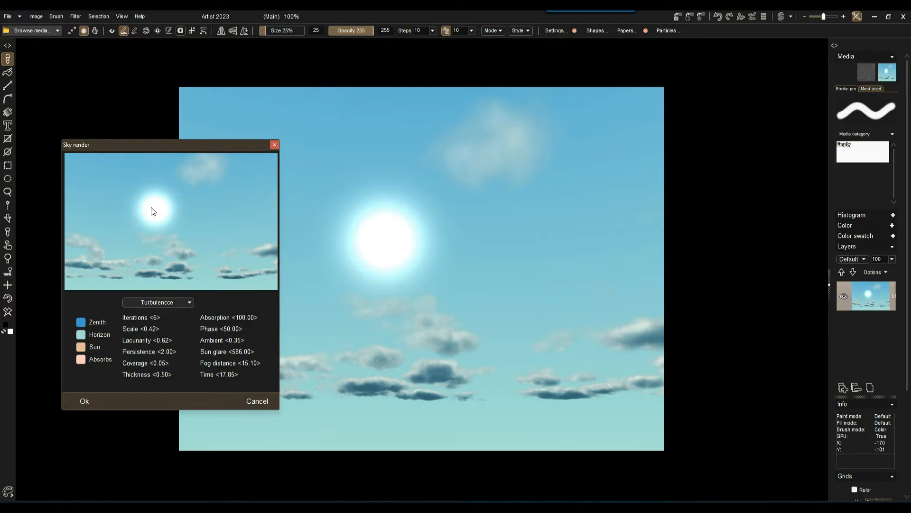
Close the open Sky render dialog without applying its settings.
{"action": "mouse_move", "coordinate": [144, 149]}
{"action": "left_mouse_down"}
{"action": "mouse_move", "coordinate": [213, 142]}
{"action": "mouse_move", "coordinate": [148, 144]}
{"action": "left_mouse_up"}
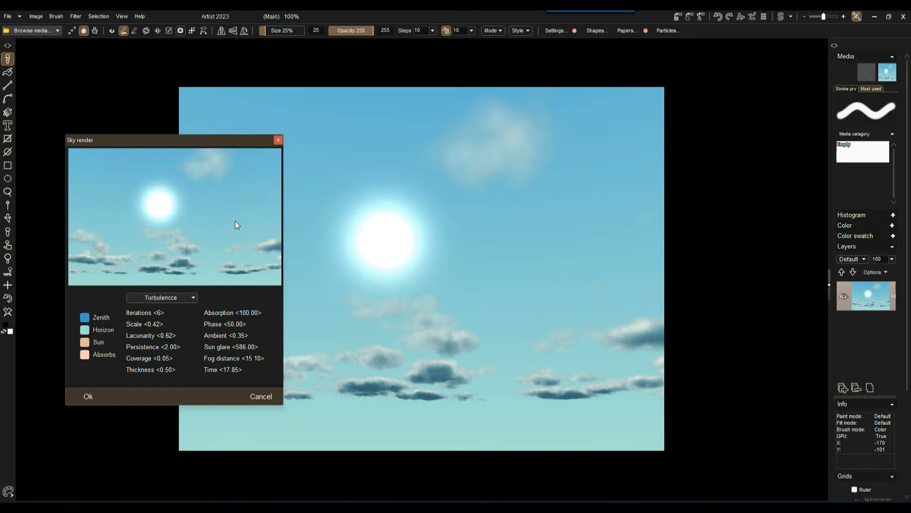
{"action": "left_click_drag", "start_coordinate": [164, 140], "coordinate": [178, 136]}
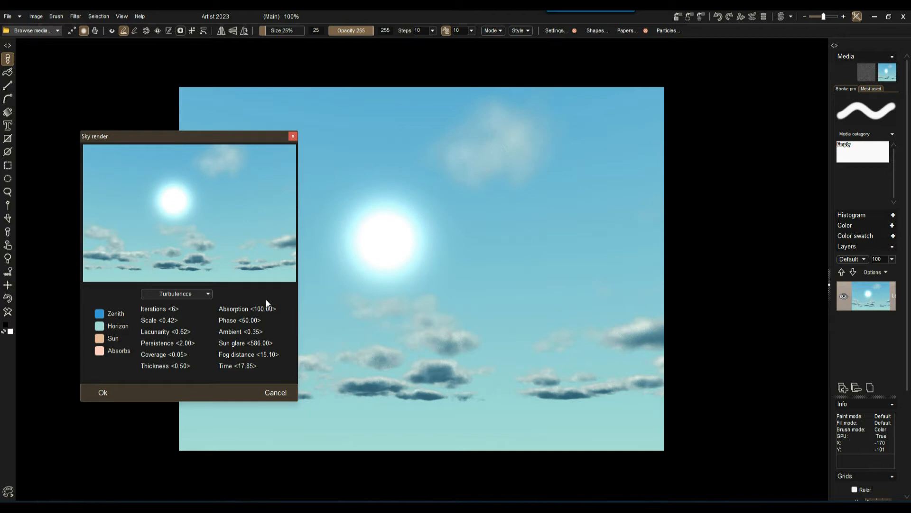
{"action": "left_click_drag", "start_coordinate": [191, 135], "coordinate": [196, 59]}
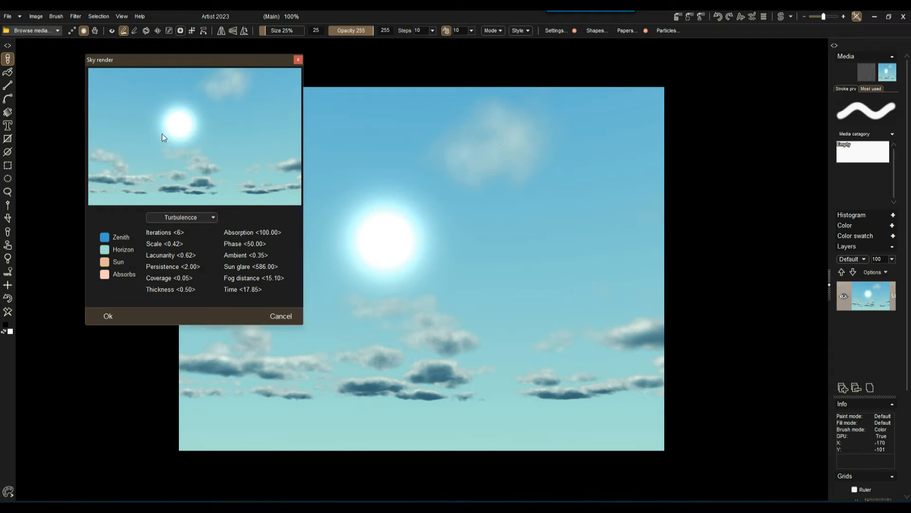
{"action": "left_click", "coordinate": [298, 60]}
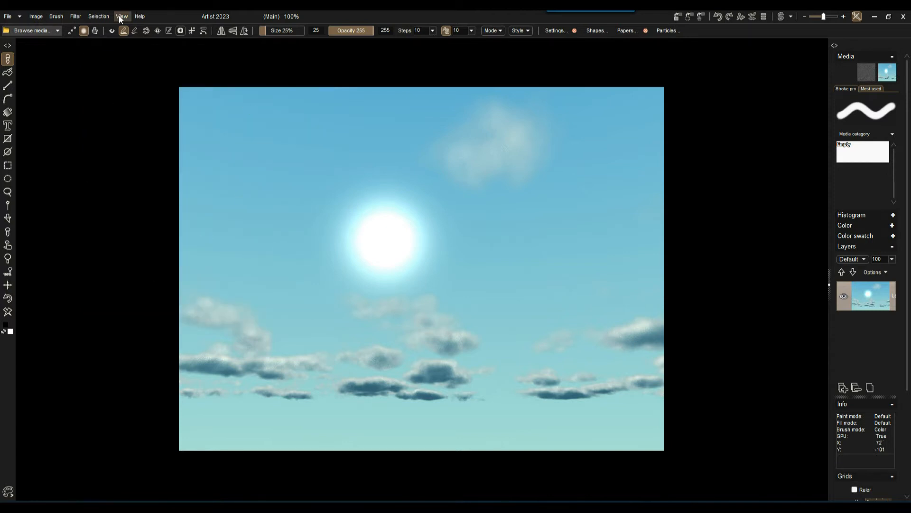
Open the Sky render filter and move its dialog off the sun so the canvas sun is uncovered.
{"action": "left_click", "coordinate": [75, 18]}
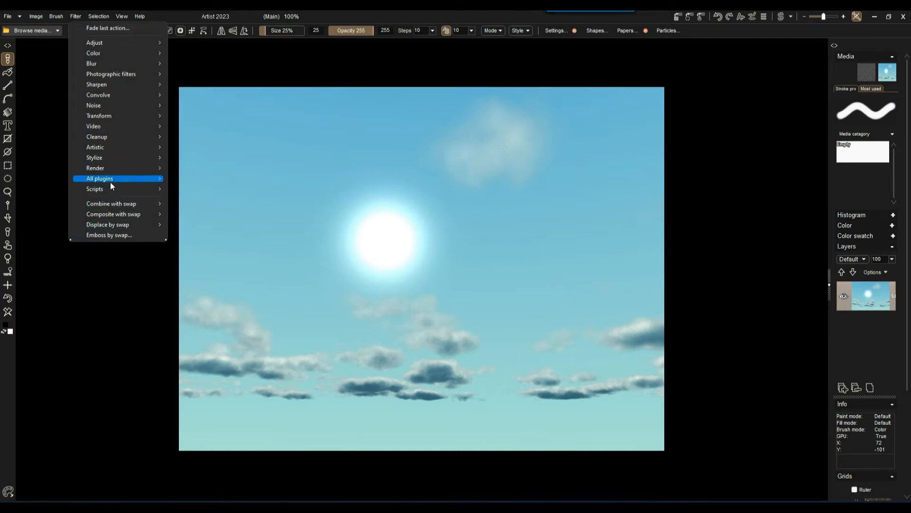
{"action": "mouse_move", "coordinate": [110, 169]}
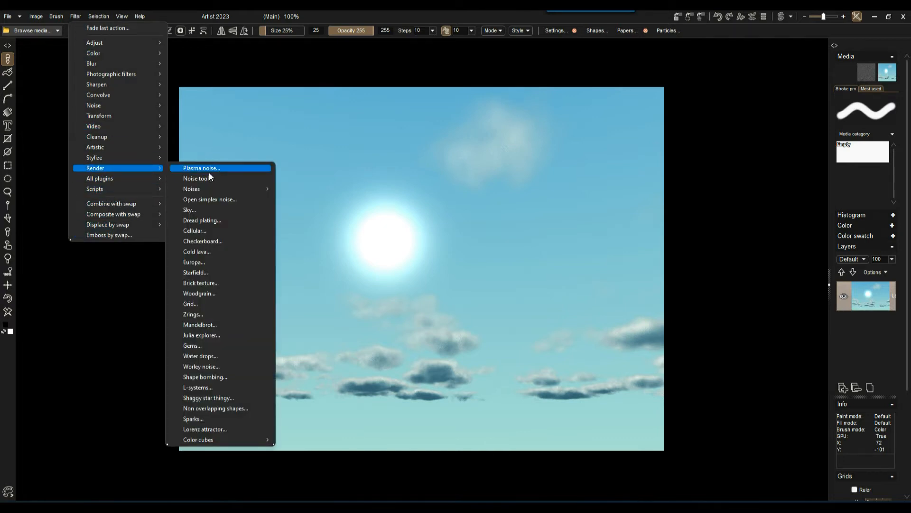
{"action": "left_click", "coordinate": [209, 210]}
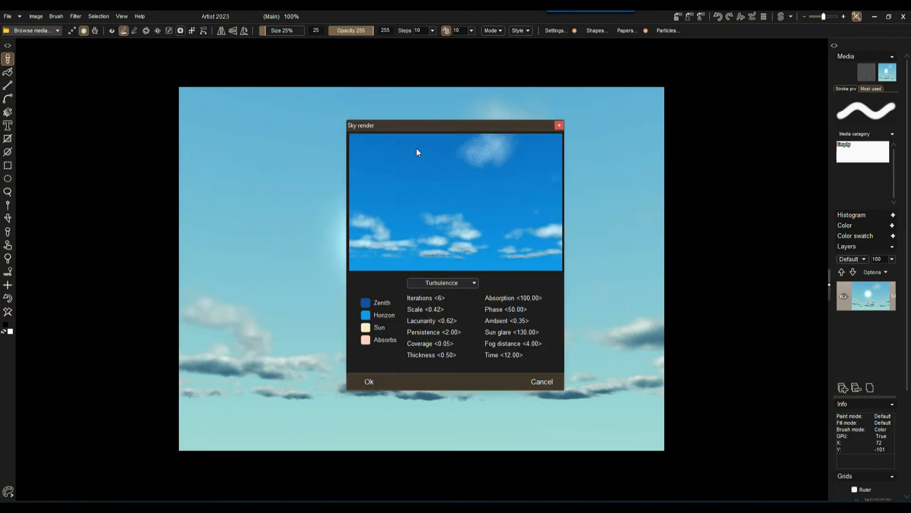
{"action": "left_click_drag", "start_coordinate": [429, 128], "coordinate": [152, 139]}
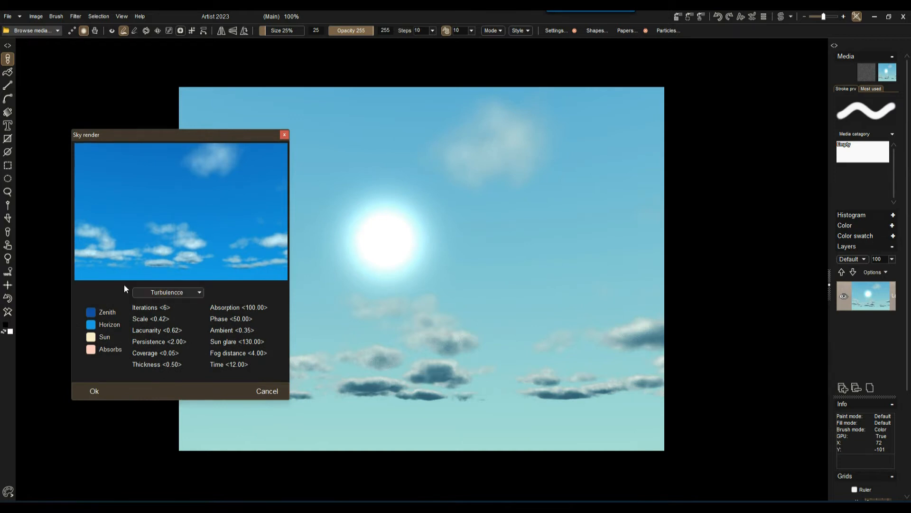
Try the Perlin, Rigid and Maximized noise types on the clouds and return to Turbulencce.
{"action": "left_click", "coordinate": [186, 294]}
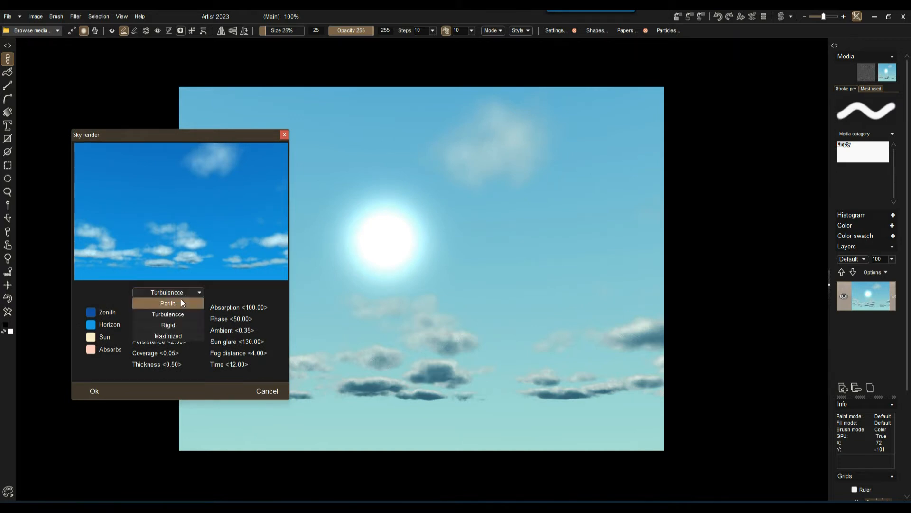
{"action": "left_click", "coordinate": [180, 304]}
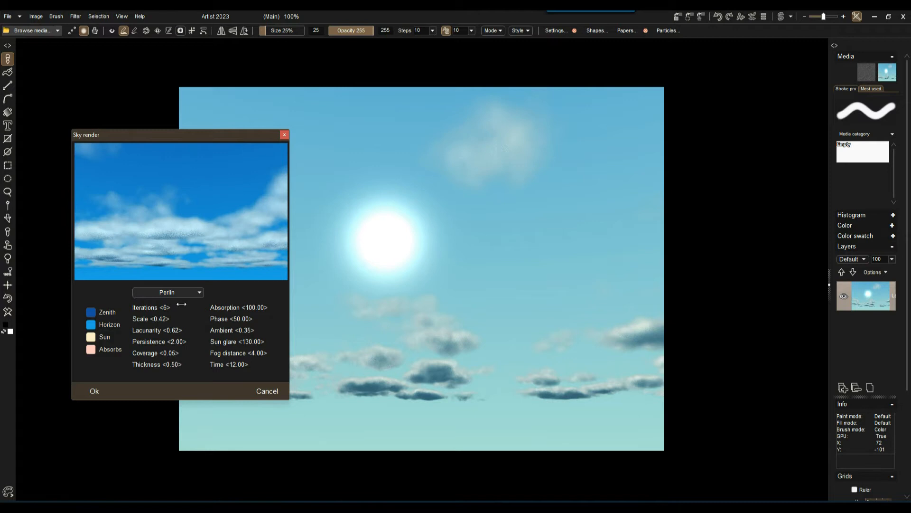
{"action": "left_click", "coordinate": [180, 293]}
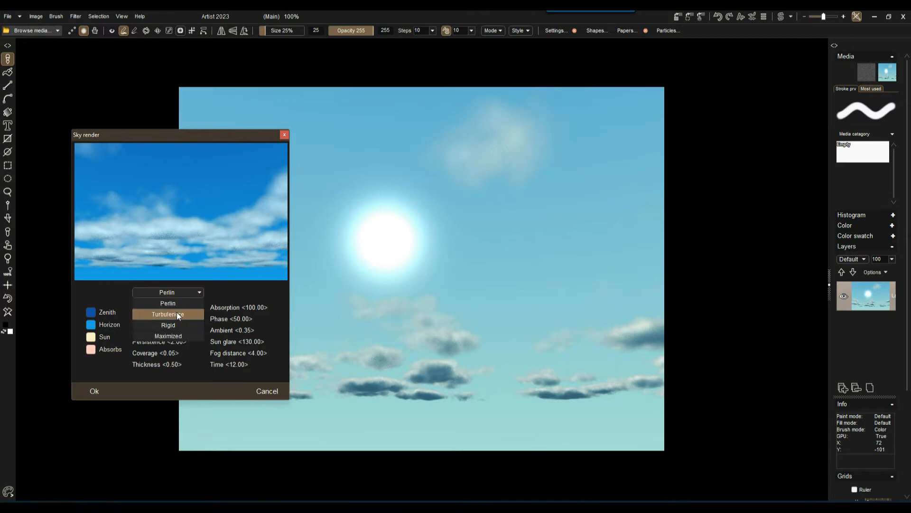
{"action": "left_click", "coordinate": [177, 313]}
{"action": "left_click", "coordinate": [184, 293]}
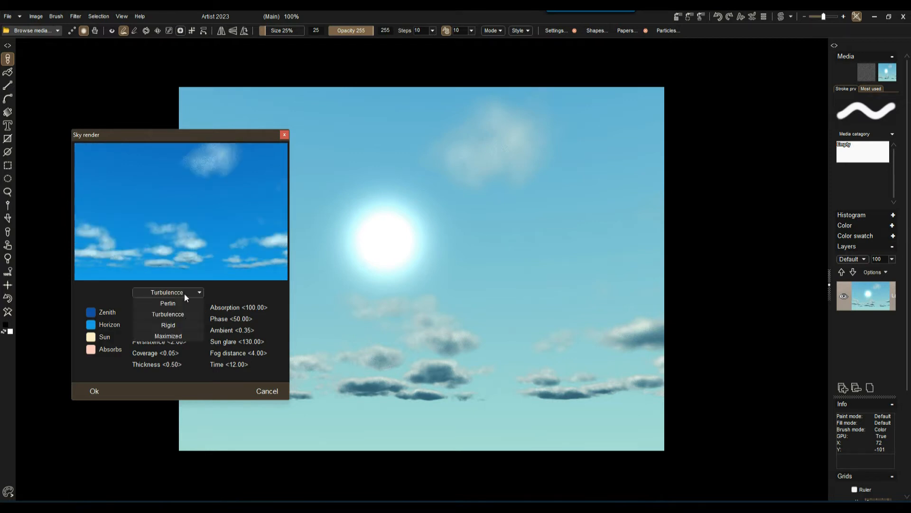
{"action": "left_click", "coordinate": [177, 326]}
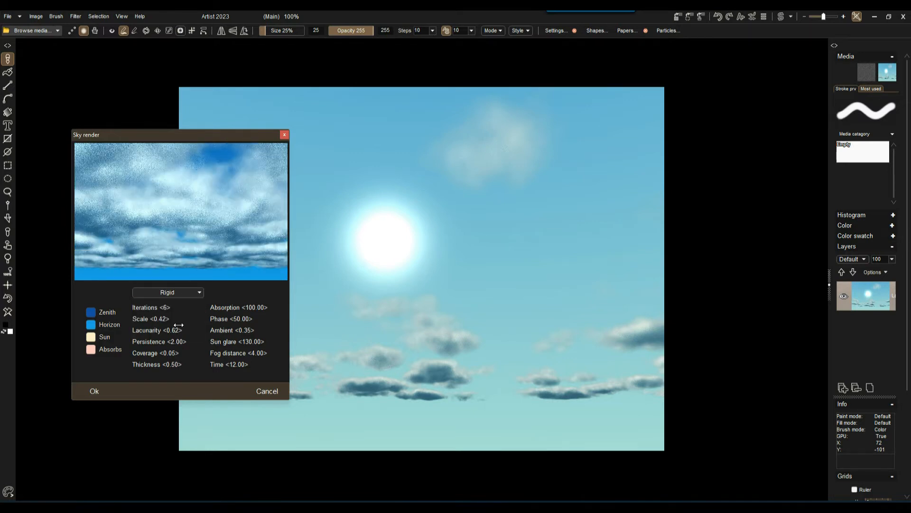
{"action": "left_click", "coordinate": [190, 292]}
{"action": "left_click", "coordinate": [187, 333]}
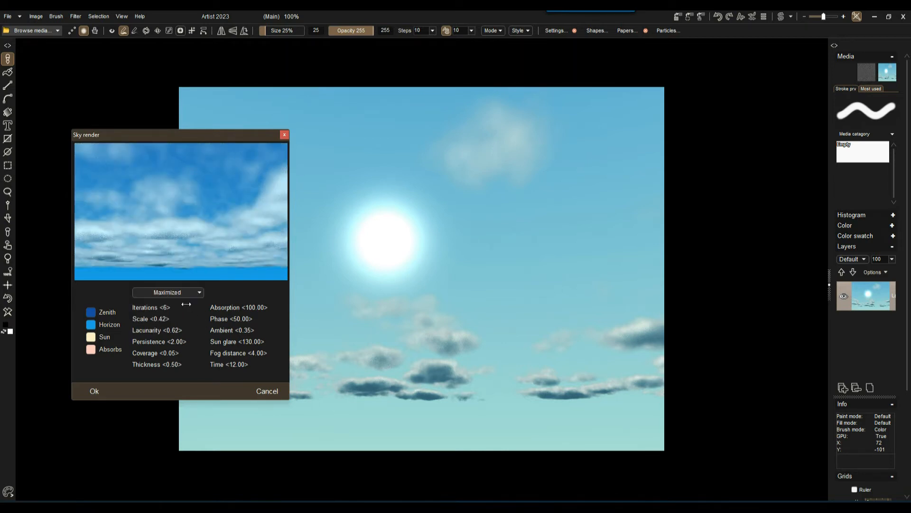
{"action": "left_click", "coordinate": [183, 295]}
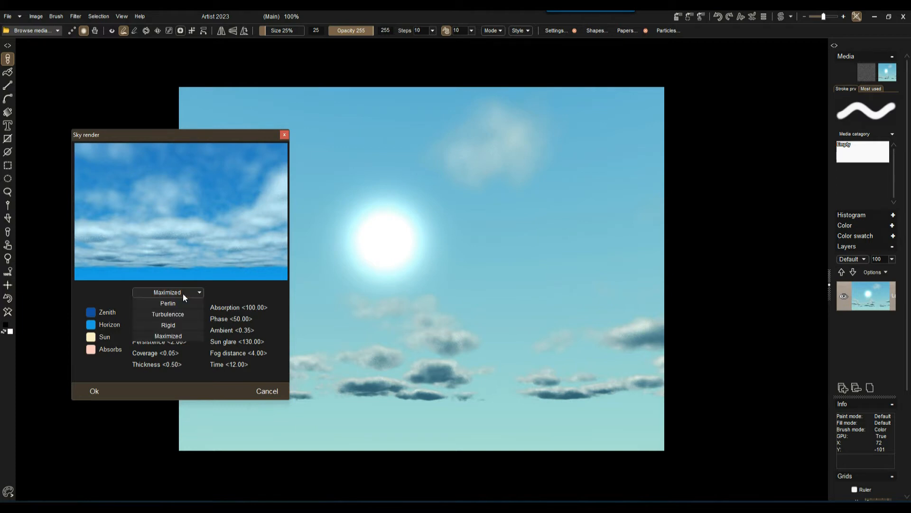
{"action": "left_click", "coordinate": [183, 314]}
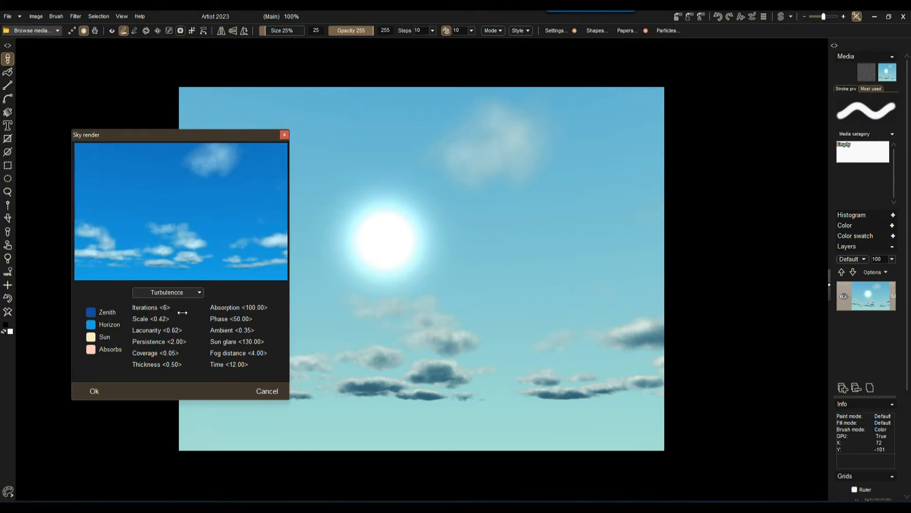
Set the sky's Zenith color to a very dark navy blue.
{"action": "left_click", "coordinate": [90, 313]}
{"action": "left_click", "coordinate": [90, 313]}
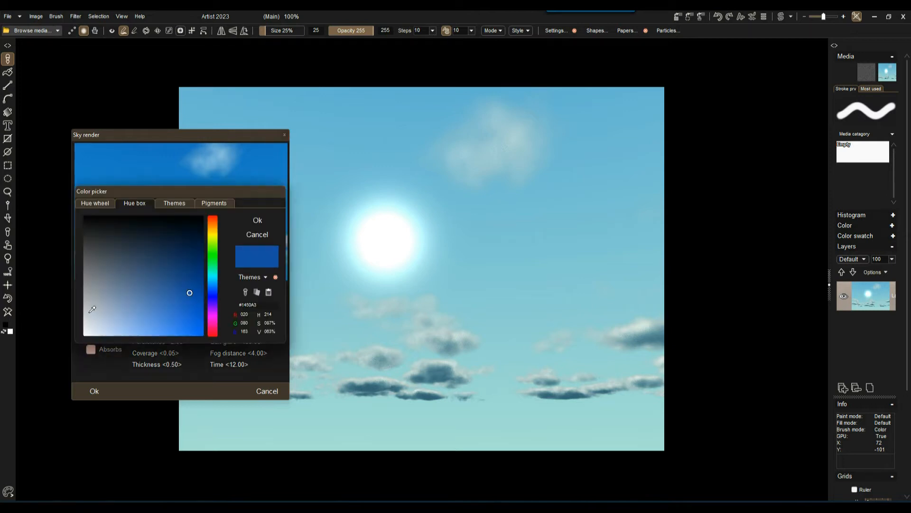
{"action": "left_click_drag", "start_coordinate": [179, 259], "coordinate": [202, 247]}
{"action": "left_click", "coordinate": [258, 220]}
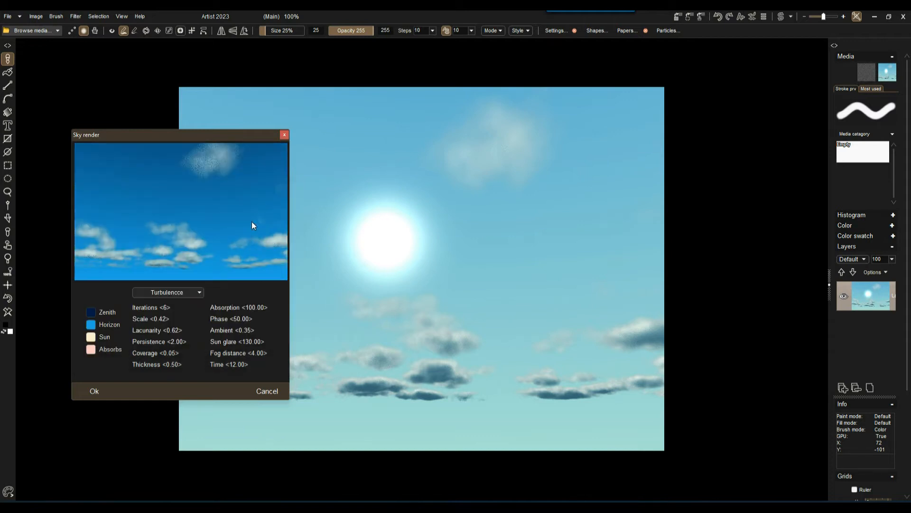
Set the sky's Horizon color to the pale grayish blue #8BB8CD.
{"action": "left_click", "coordinate": [90, 324]}
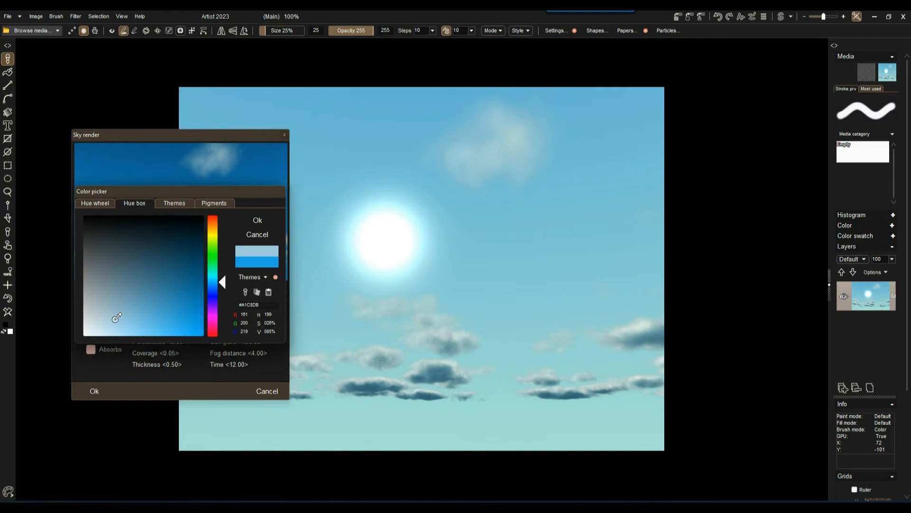
{"action": "left_click_drag", "start_coordinate": [117, 318], "coordinate": [122, 312]}
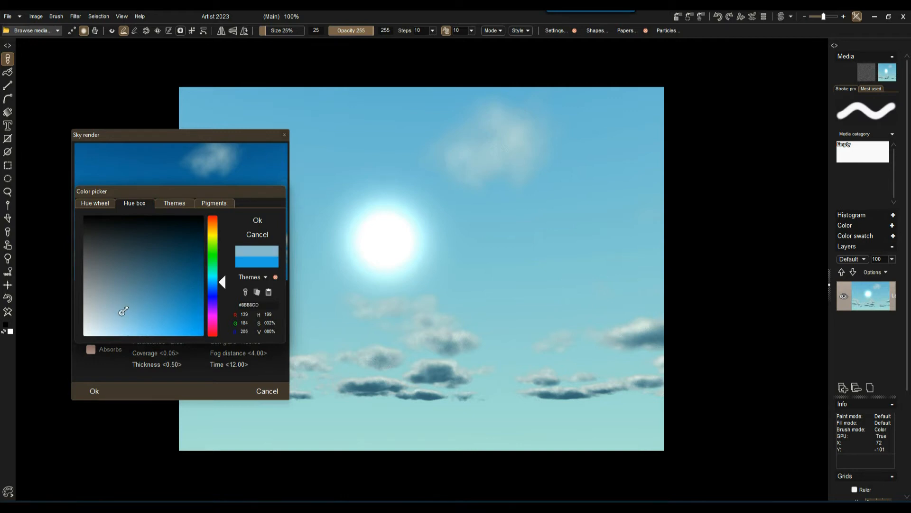
{"action": "left_click", "coordinate": [260, 222]}
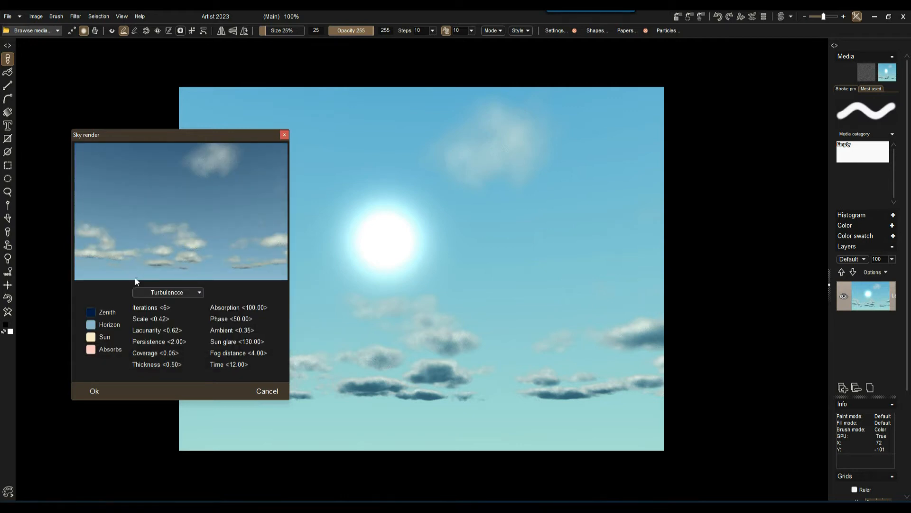
Change the sky's Horizon color to the muted tan #A08E62.
{"action": "left_click", "coordinate": [90, 325]}
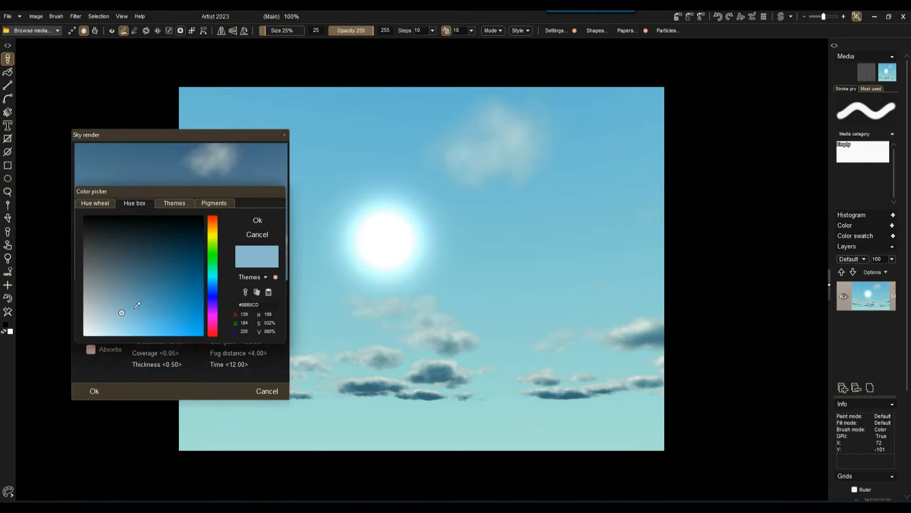
{"action": "left_click", "coordinate": [122, 282]}
{"action": "left_click_drag", "start_coordinate": [211, 238], "coordinate": [212, 229]}
{"action": "left_click_drag", "start_coordinate": [142, 266], "coordinate": [130, 291]}
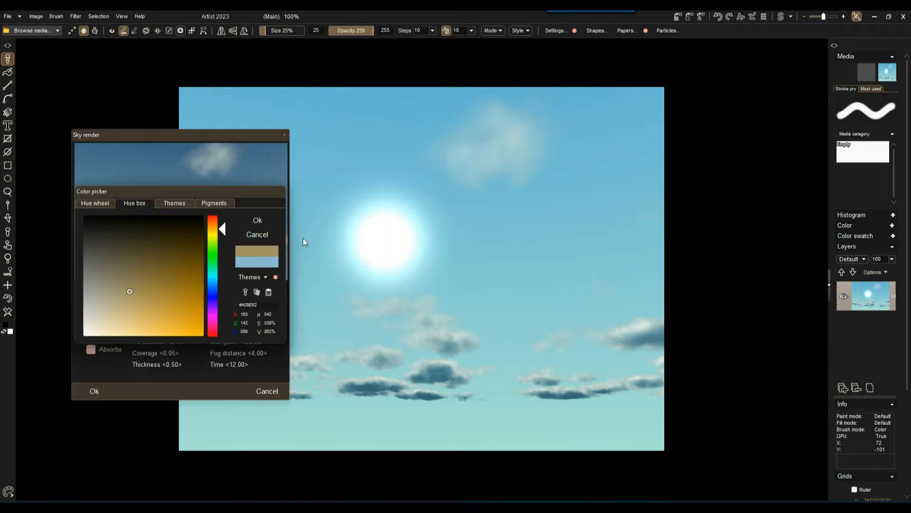
{"action": "left_click", "coordinate": [262, 221]}
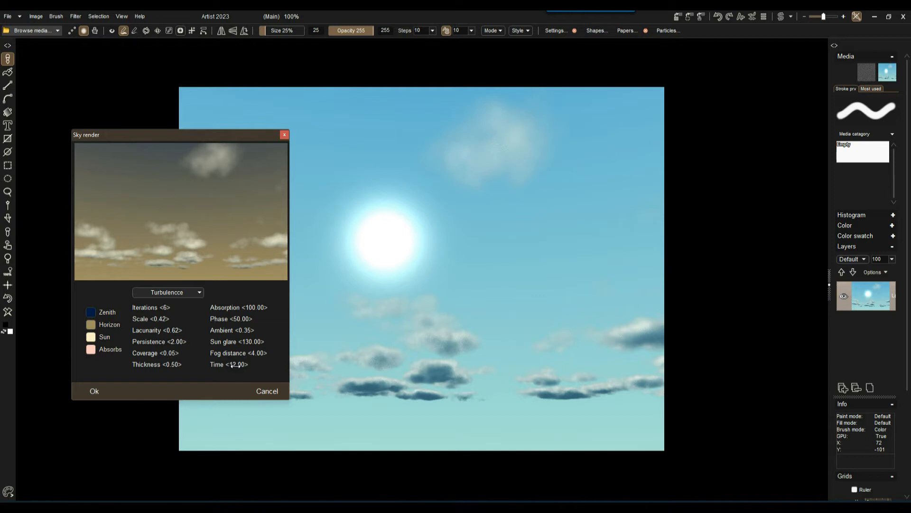
Try several times of day for the sky, including 15.15, 12.60 and 16.35, and set Time to 18.45.
{"action": "left_click_drag", "start_coordinate": [236, 366], "coordinate": [245, 363]}
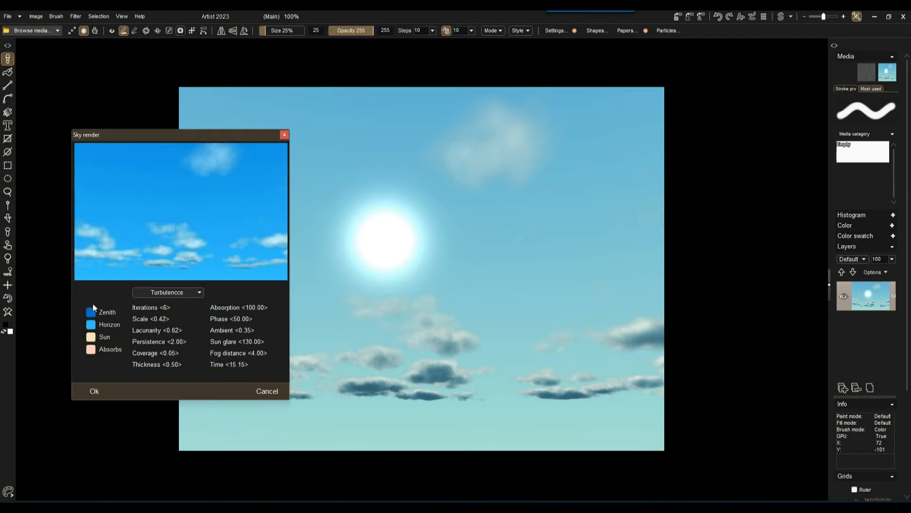
{"action": "mouse_move", "coordinate": [241, 369]}
{"action": "left_mouse_down"}
{"action": "mouse_move", "coordinate": [236, 362]}
{"action": "mouse_move", "coordinate": [250, 365]}
{"action": "mouse_move", "coordinate": [233, 366]}
{"action": "left_mouse_up"}
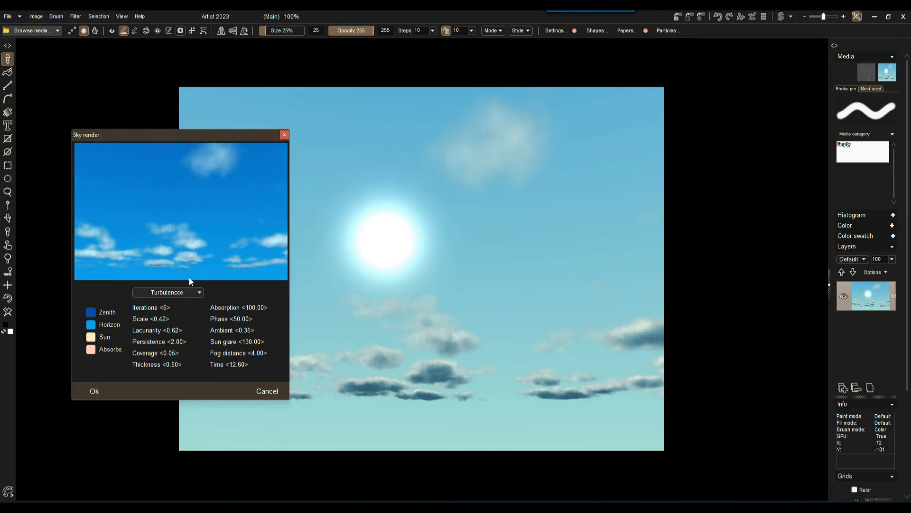
{"action": "mouse_move", "coordinate": [232, 365]}
{"action": "left_mouse_down"}
{"action": "mouse_move", "coordinate": [207, 364]}
{"action": "mouse_move", "coordinate": [298, 365]}
{"action": "mouse_move", "coordinate": [237, 369]}
{"action": "left_mouse_up"}
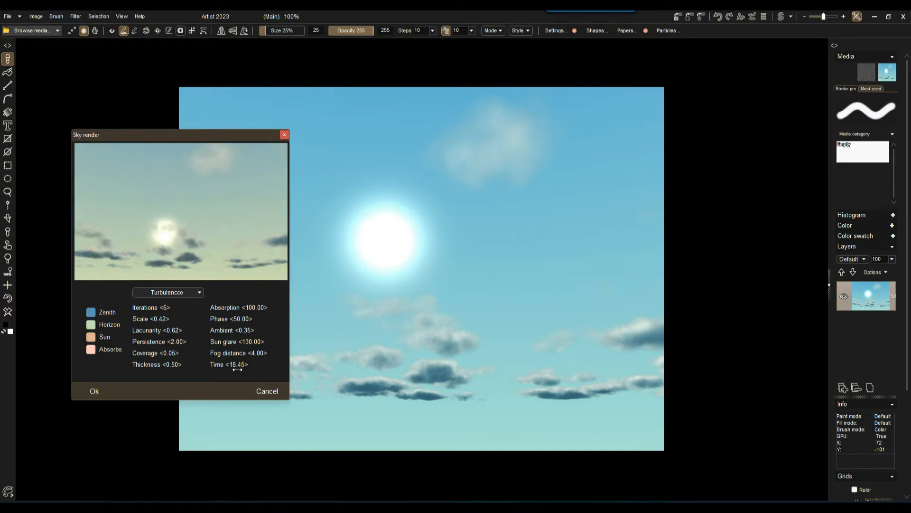
{"action": "left_click_drag", "start_coordinate": [243, 365], "coordinate": [232, 367]}
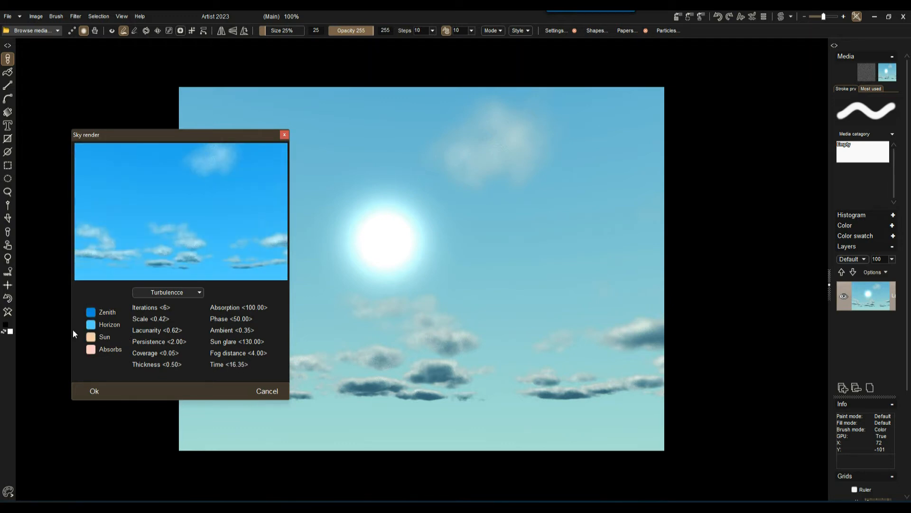
{"action": "left_click_drag", "start_coordinate": [236, 369], "coordinate": [244, 370]}
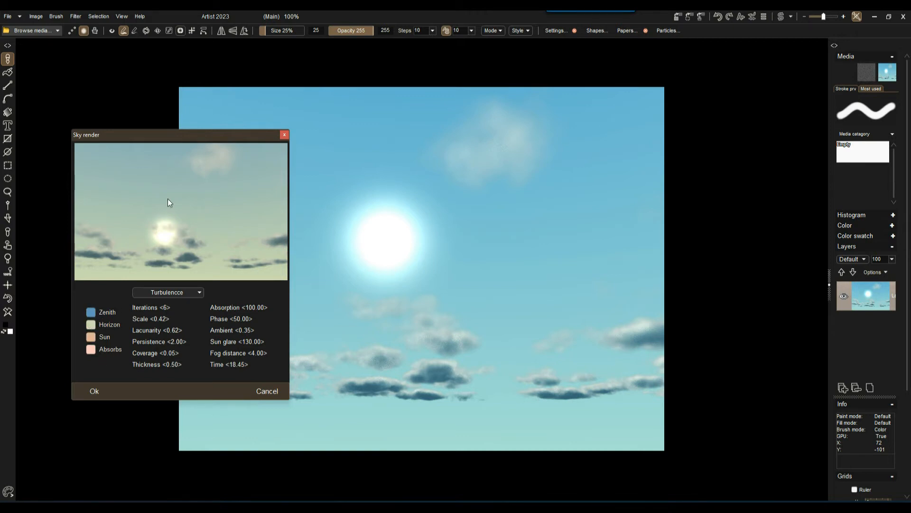
Set the sky's Absorbs color to a more saturated salmon orange.
{"action": "left_click", "coordinate": [91, 350]}
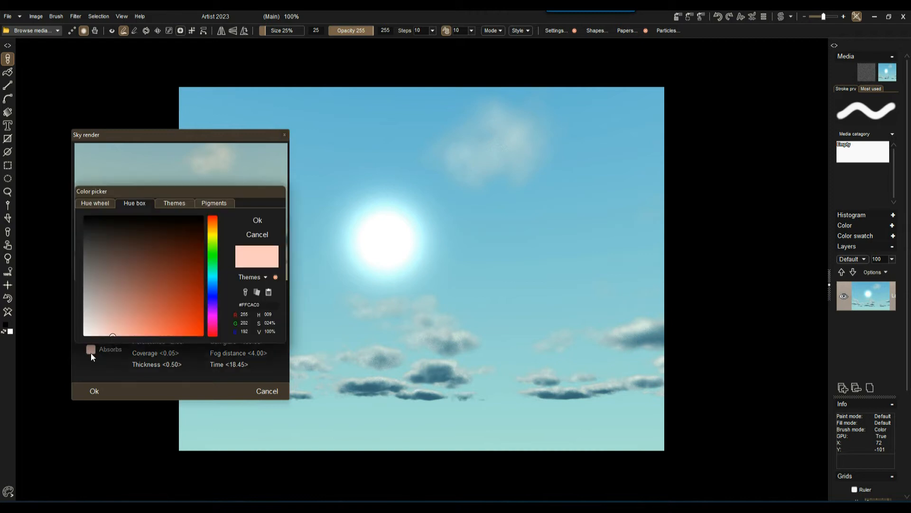
{"action": "left_click_drag", "start_coordinate": [148, 266], "coordinate": [149, 326]}
{"action": "left_click", "coordinate": [263, 221]}
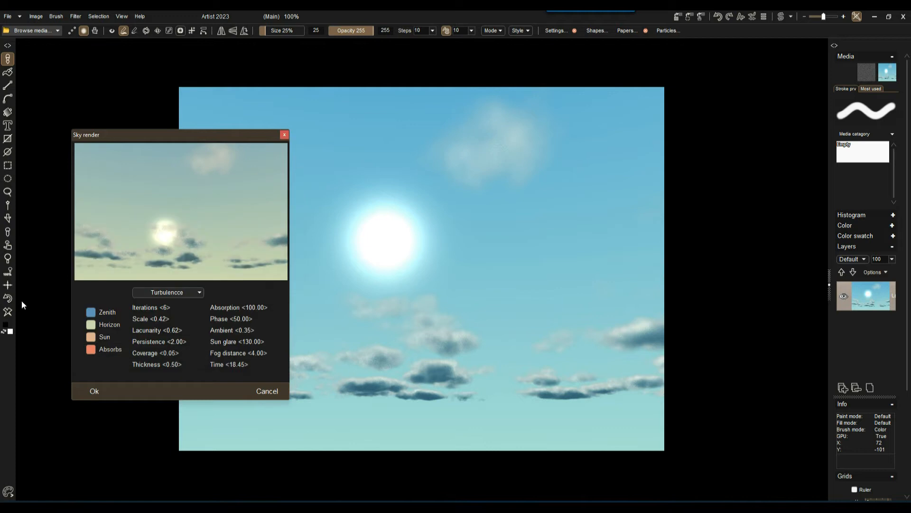
Set the cloud Iterations to 8 and shift the sky view so the sun sits near the preview's left edge.
{"action": "mouse_move", "coordinate": [156, 136]}
{"action": "left_mouse_down"}
{"action": "mouse_move", "coordinate": [174, 132]}
{"action": "mouse_move", "coordinate": [163, 132]}
{"action": "left_mouse_up"}
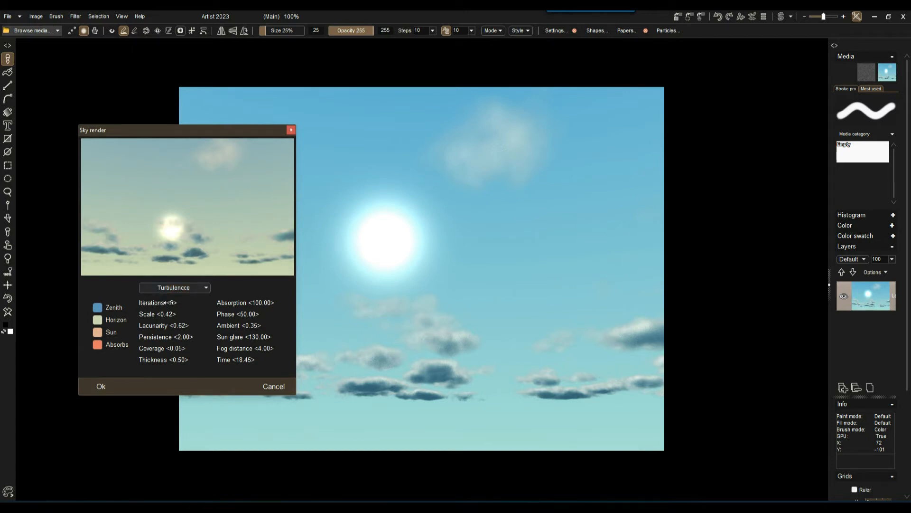
{"action": "left_click_drag", "start_coordinate": [171, 302], "coordinate": [176, 297]}
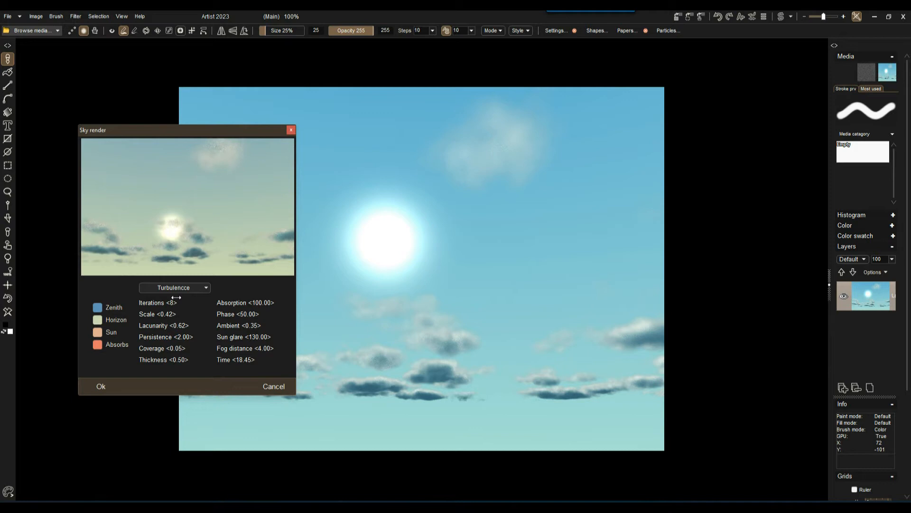
{"action": "left_click_drag", "start_coordinate": [189, 217], "coordinate": [181, 192]}
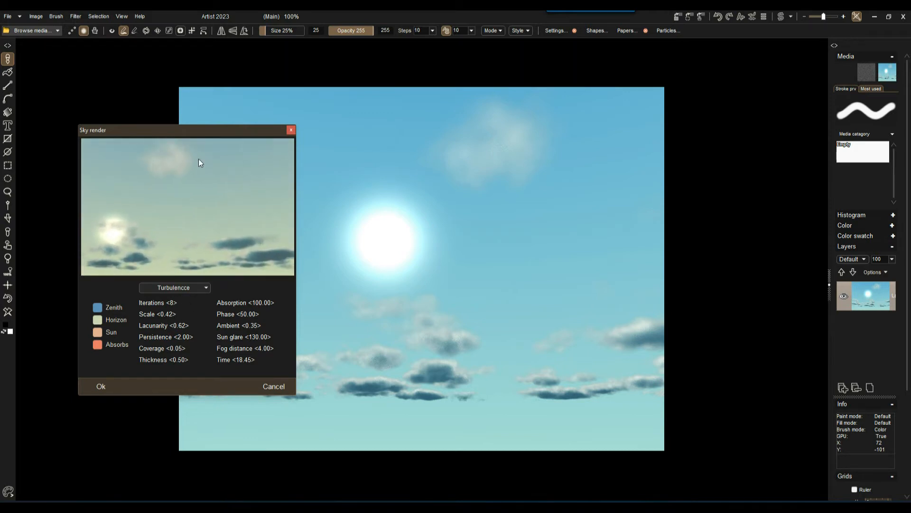
{"action": "left_click_drag", "start_coordinate": [197, 137], "coordinate": [251, 176]}
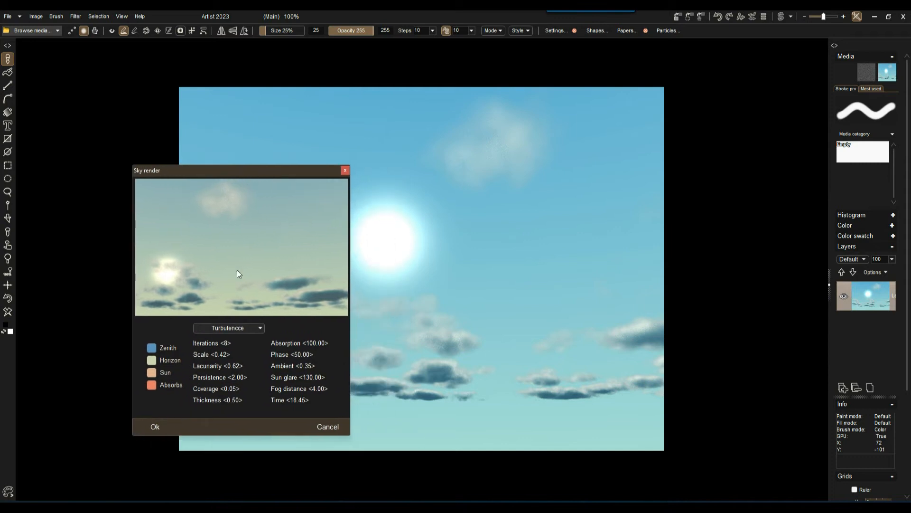
Try cloud Iterations of 1 and 7, and set Iterations to 6 and Scale to 0.46.
{"action": "left_click_drag", "start_coordinate": [258, 344], "coordinate": [218, 344]}
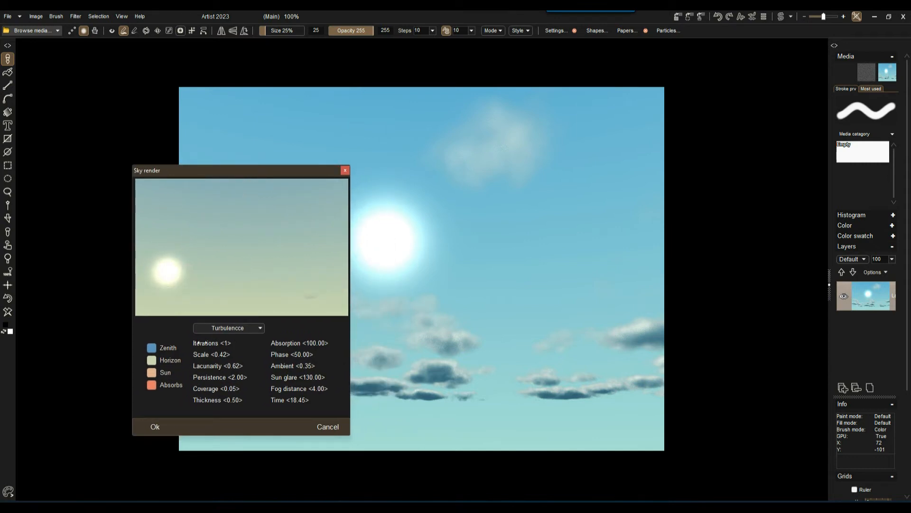
{"action": "mouse_move", "coordinate": [218, 343]}
{"action": "left_mouse_down"}
{"action": "mouse_move", "coordinate": [235, 341]}
{"action": "mouse_move", "coordinate": [228, 346]}
{"action": "left_mouse_up"}
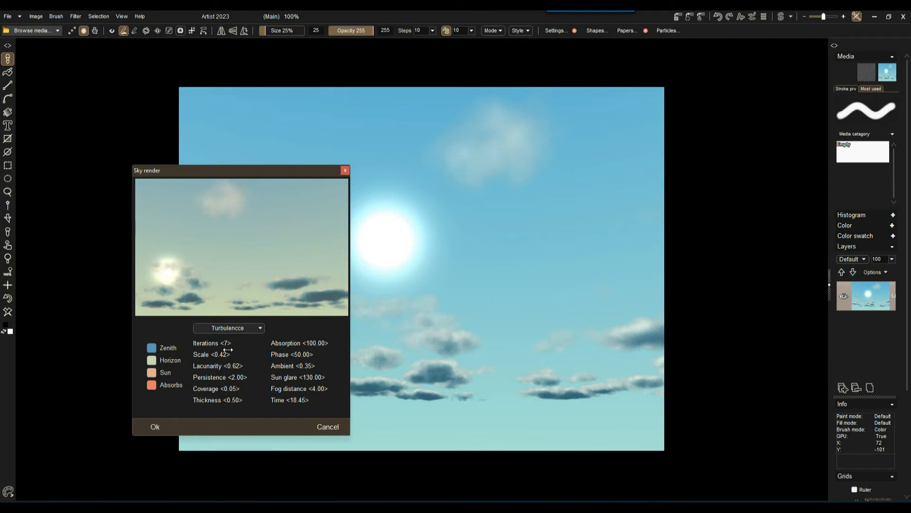
{"action": "left_click_drag", "start_coordinate": [228, 351], "coordinate": [227, 351]}
{"action": "mouse_move", "coordinate": [221, 354]}
{"action": "left_mouse_down"}
{"action": "mouse_move", "coordinate": [211, 357]}
{"action": "mouse_move", "coordinate": [231, 353]}
{"action": "mouse_move", "coordinate": [223, 354]}
{"action": "left_mouse_up"}
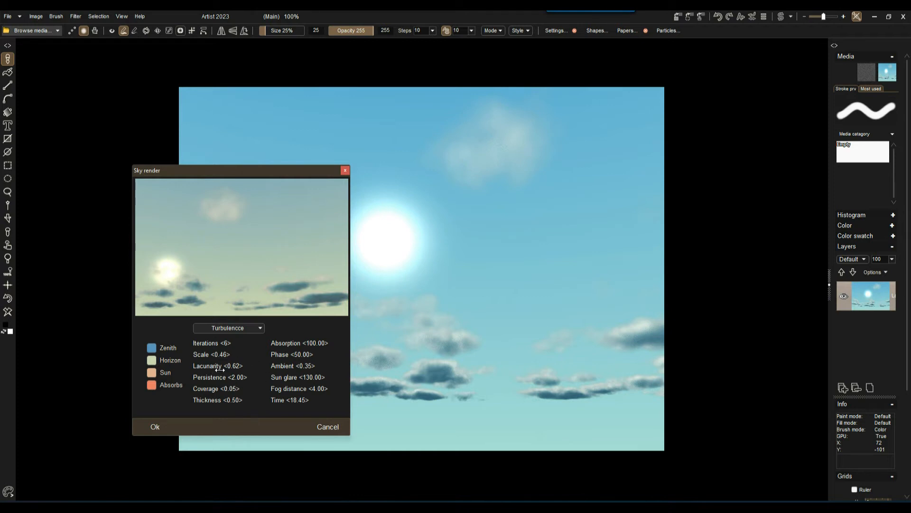
Set the clouds' Lacunarity to 0.74, centre the sun in the preview, and set Persistence to 1.87 after trying 1.37.
{"action": "left_click_drag", "start_coordinate": [233, 366], "coordinate": [237, 366]}
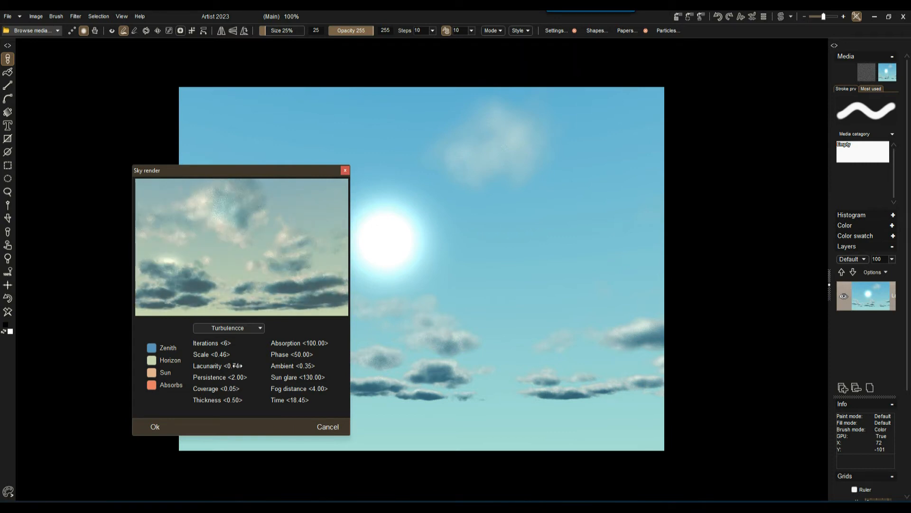
{"action": "mouse_move", "coordinate": [237, 365]}
{"action": "left_mouse_down"}
{"action": "mouse_move", "coordinate": [212, 367]}
{"action": "mouse_move", "coordinate": [228, 365]}
{"action": "left_mouse_up"}
{"action": "left_click_drag", "start_coordinate": [232, 290], "coordinate": [303, 235]}
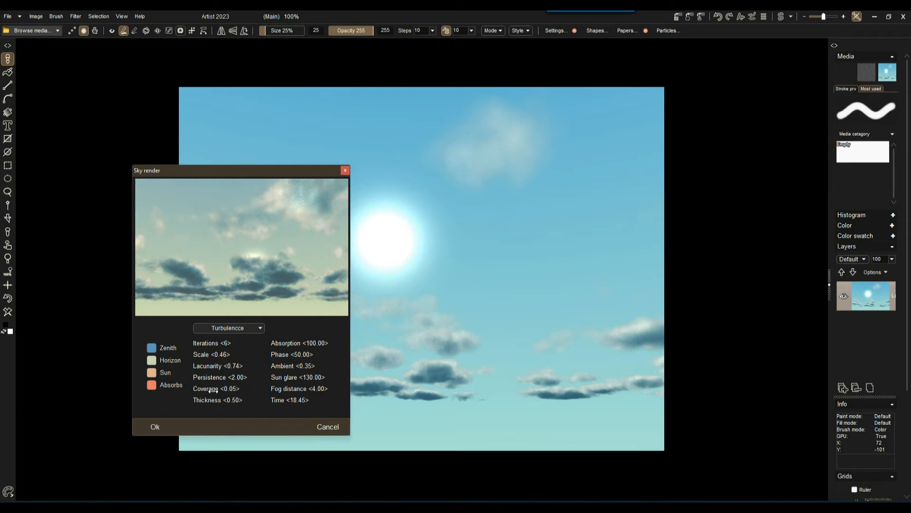
{"action": "mouse_move", "coordinate": [239, 377]}
{"action": "left_mouse_down"}
{"action": "mouse_move", "coordinate": [223, 377]}
{"action": "mouse_move", "coordinate": [278, 366]}
{"action": "mouse_move", "coordinate": [242, 375]}
{"action": "mouse_move", "coordinate": [224, 368]}
{"action": "left_mouse_up"}
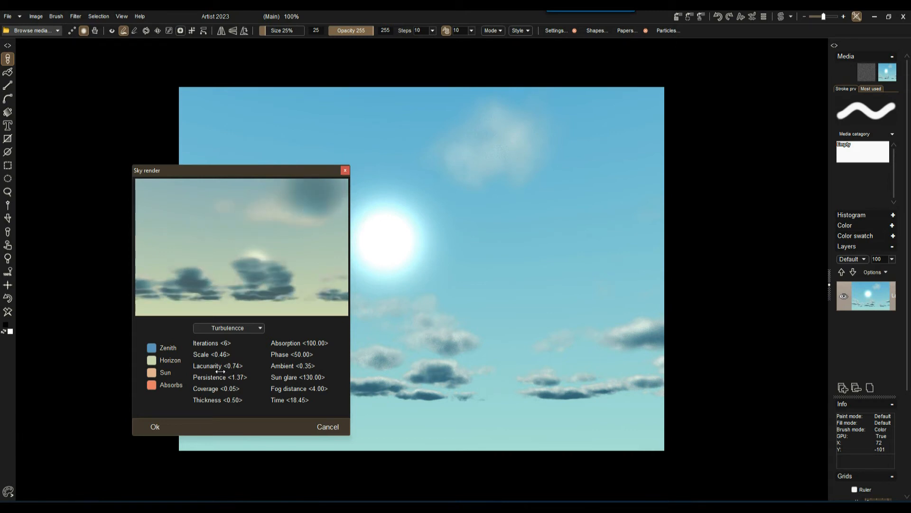
{"action": "mouse_move", "coordinate": [221, 371]}
{"action": "left_mouse_down"}
{"action": "mouse_move", "coordinate": [245, 366]}
{"action": "mouse_move", "coordinate": [215, 369]}
{"action": "mouse_move", "coordinate": [236, 365]}
{"action": "left_mouse_up"}
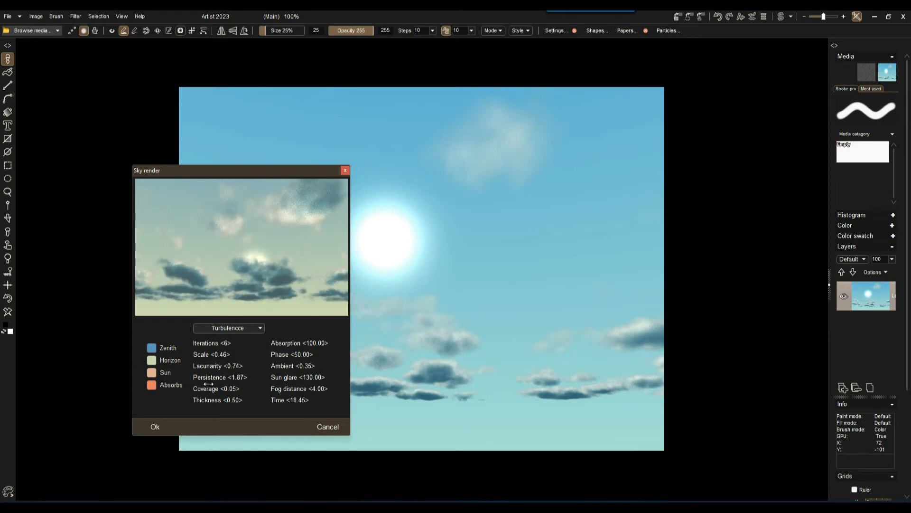
Try a heavier cloud cover, and set Coverage to 0.56, Lacunarity to 0.42 and Thickness to 0.55.
{"action": "left_click_drag", "start_coordinate": [228, 394], "coordinate": [234, 369]}
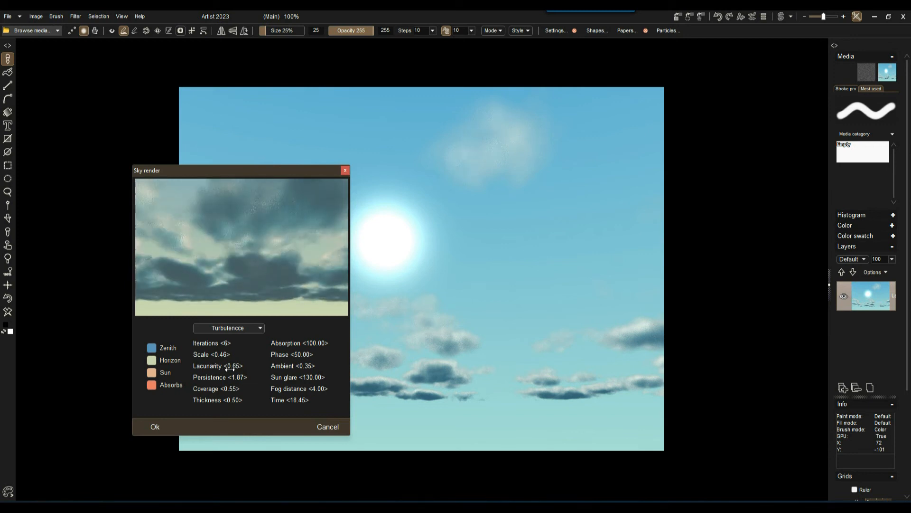
{"action": "left_click_drag", "start_coordinate": [232, 390], "coordinate": [230, 389]}
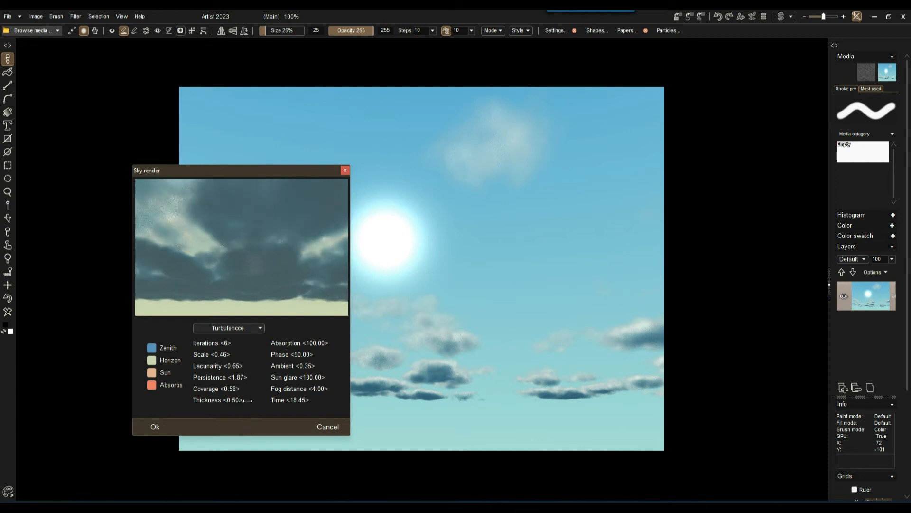
{"action": "left_click_drag", "start_coordinate": [231, 399], "coordinate": [226, 367]}
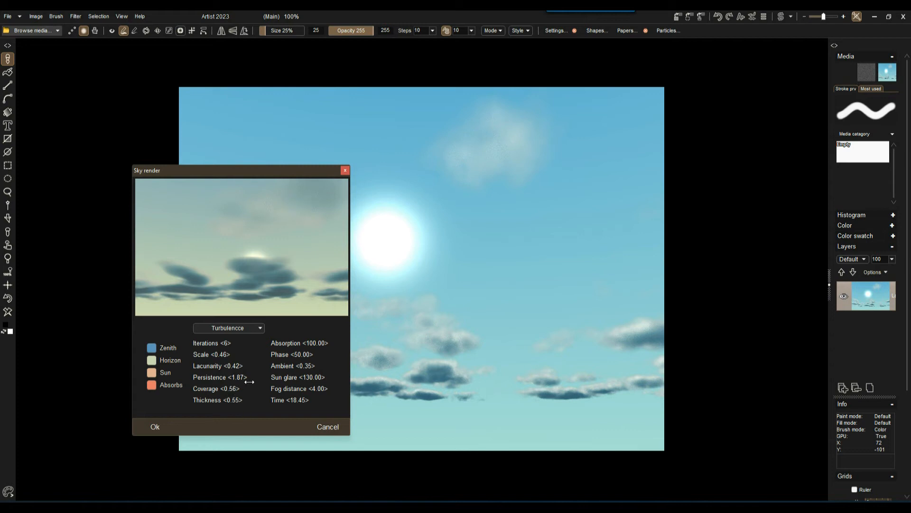
Shift the sky view so the sun leaves the centre of the preview, and try a cloud Thickness of 1.57.
{"action": "left_click_drag", "start_coordinate": [294, 292], "coordinate": [237, 299]}
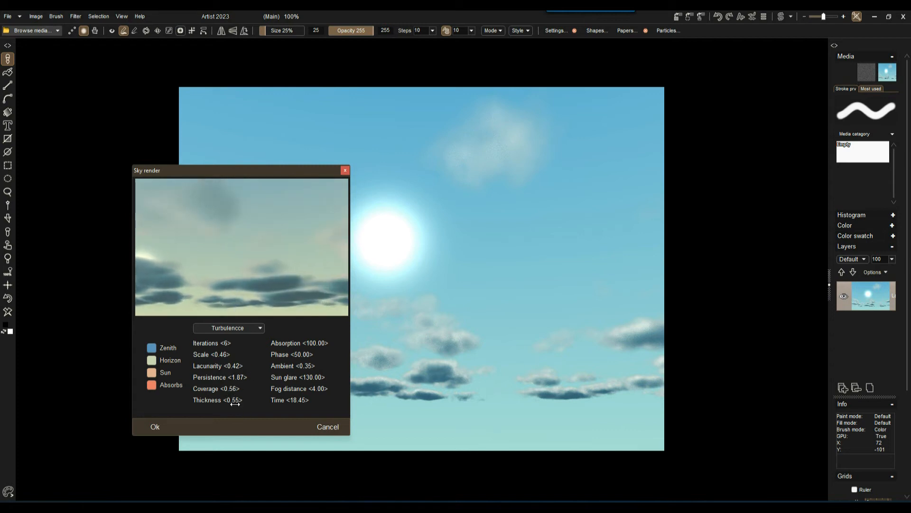
{"action": "left_click_drag", "start_coordinate": [239, 400], "coordinate": [268, 398]}
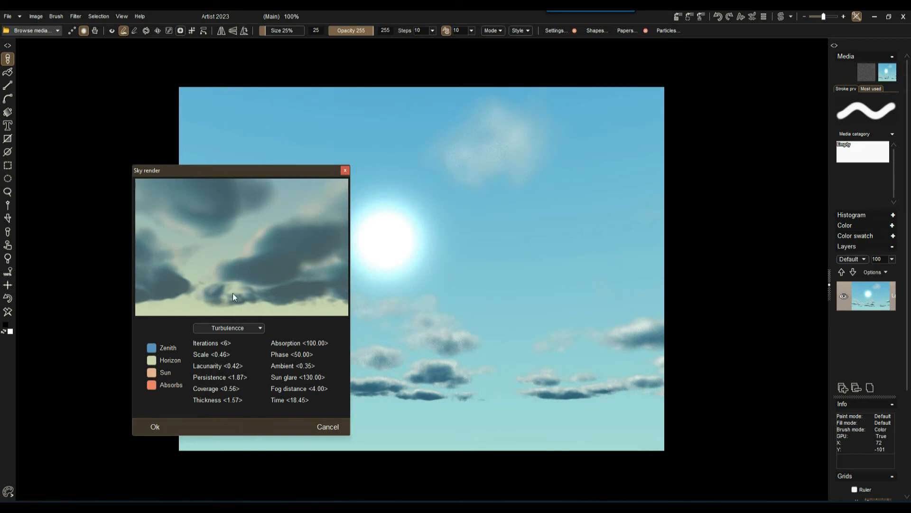
{"action": "left_click_drag", "start_coordinate": [290, 264], "coordinate": [218, 287]}
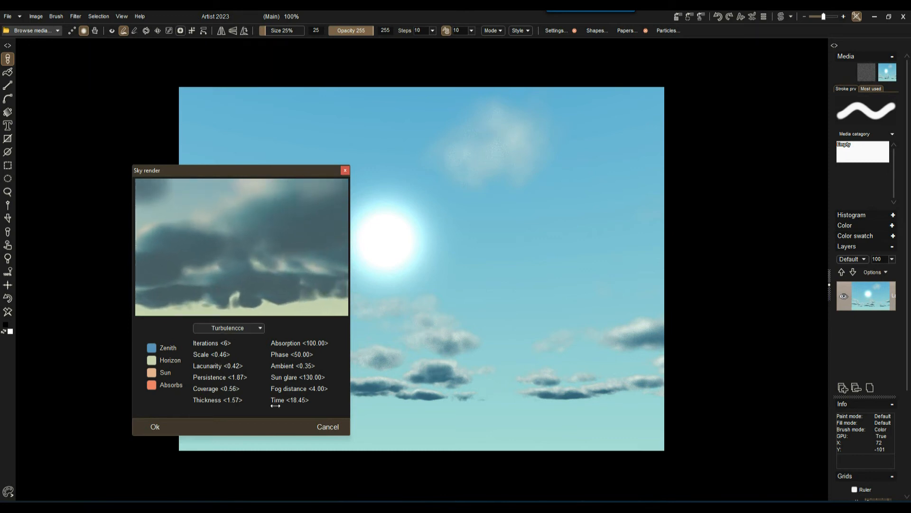
Set the clouds' Lacunarity to 0.47, Persistence to 2.50, Coverage to 0.58 and Thickness to 0.73.
{"action": "mouse_move", "coordinate": [223, 390]}
{"action": "left_mouse_down"}
{"action": "mouse_move", "coordinate": [211, 390]}
{"action": "mouse_move", "coordinate": [231, 401]}
{"action": "mouse_move", "coordinate": [209, 406]}
{"action": "mouse_move", "coordinate": [232, 389]}
{"action": "left_mouse_up"}
{"action": "left_click_drag", "start_coordinate": [236, 342], "coordinate": [236, 370]}
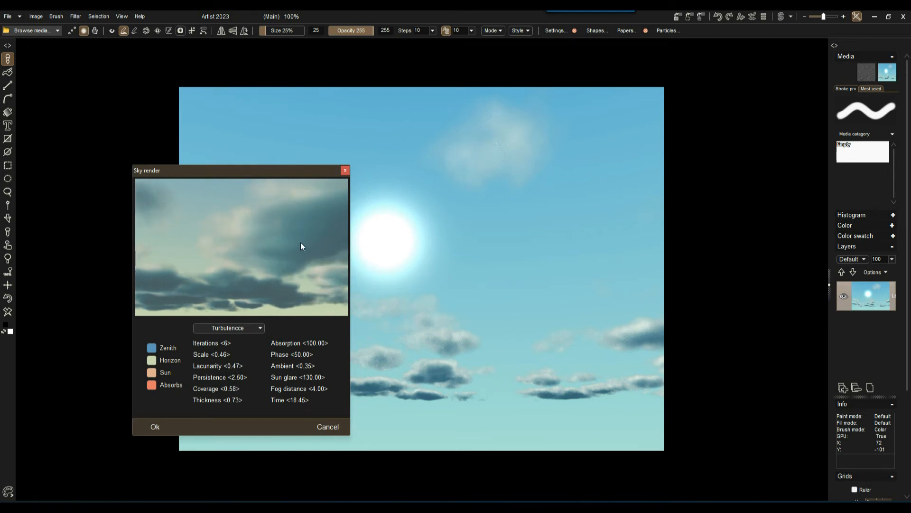
{"action": "left_click_drag", "start_coordinate": [282, 182], "coordinate": [220, 188]}
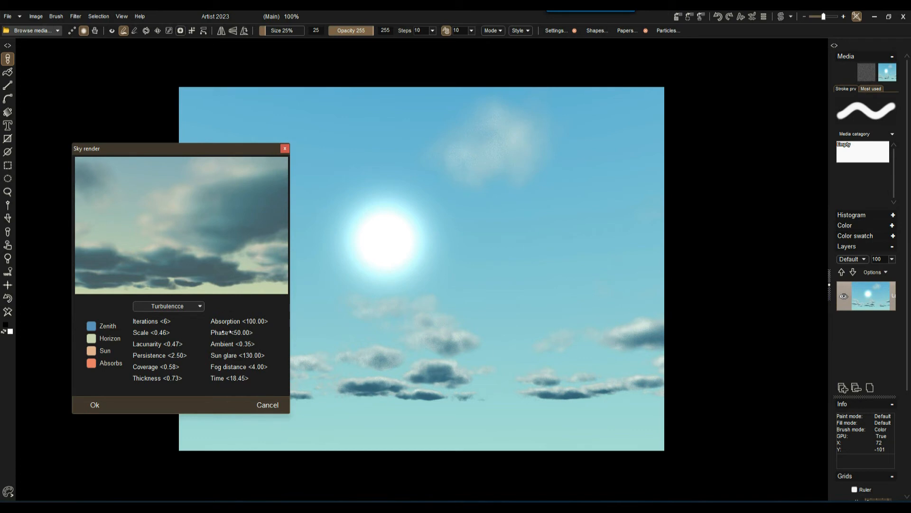
Try cloud Absorption values of 130 and 0, and set Absorption to 55.
{"action": "mouse_move", "coordinate": [255, 321]}
{"action": "left_mouse_down"}
{"action": "mouse_move", "coordinate": [281, 320]}
{"action": "mouse_move", "coordinate": [264, 321]}
{"action": "left_mouse_up"}
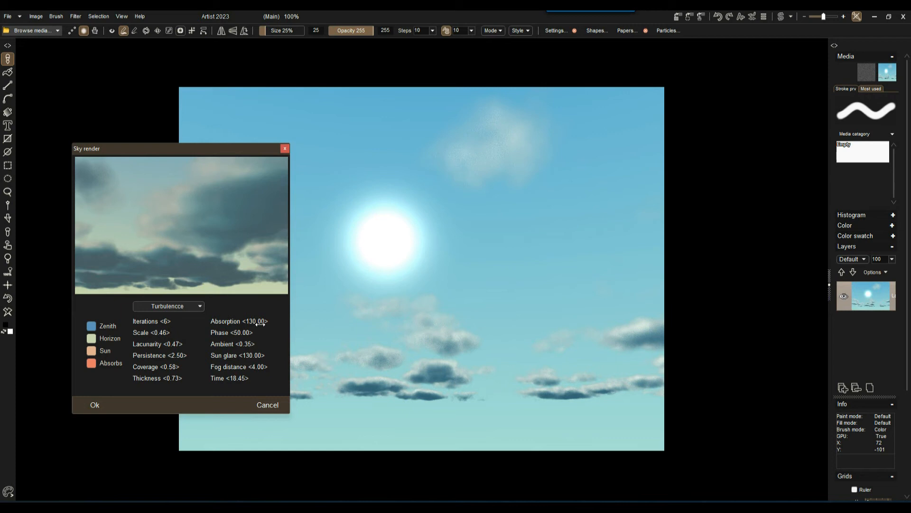
{"action": "left_click_drag", "start_coordinate": [261, 323], "coordinate": [151, 323]}
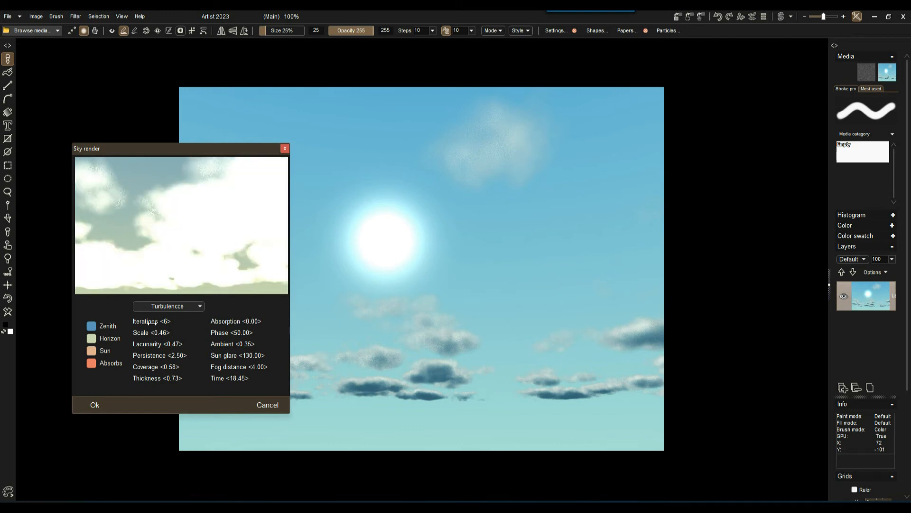
{"action": "mouse_move", "coordinate": [214, 324]}
{"action": "left_mouse_down"}
{"action": "mouse_move", "coordinate": [262, 319]}
{"action": "mouse_move", "coordinate": [231, 320]}
{"action": "left_mouse_up"}
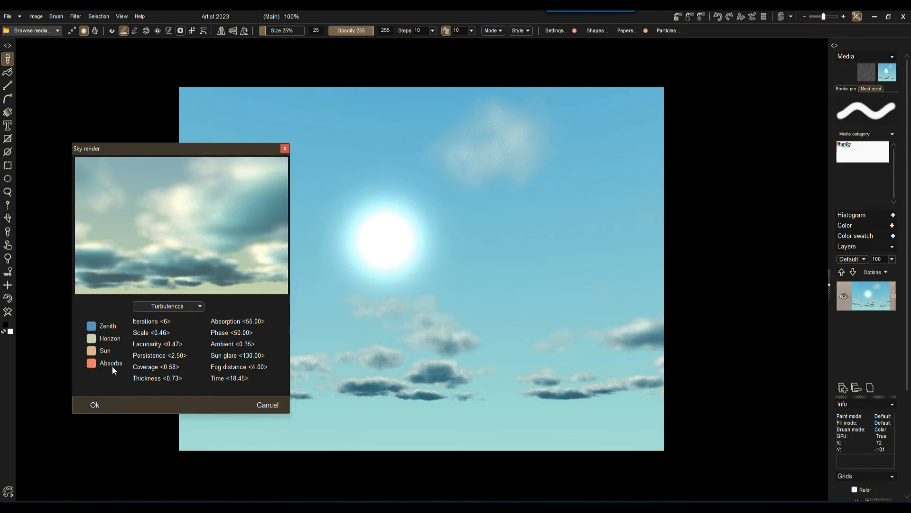
Change the sky's Absorbs color from salmon to a saturated medium blue.
{"action": "left_click", "coordinate": [92, 364]}
{"action": "left_click_drag", "start_coordinate": [166, 289], "coordinate": [209, 298]}
{"action": "left_click", "coordinate": [213, 297]}
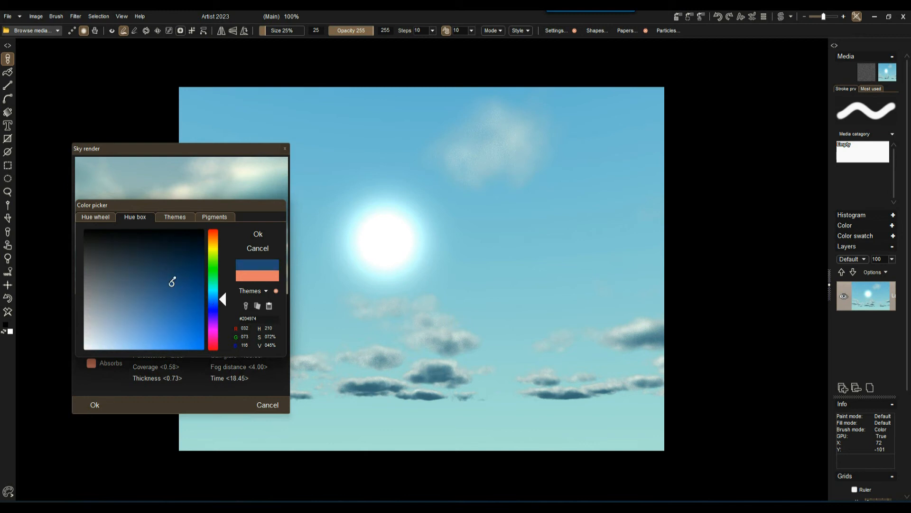
{"action": "left_click", "coordinate": [257, 233]}
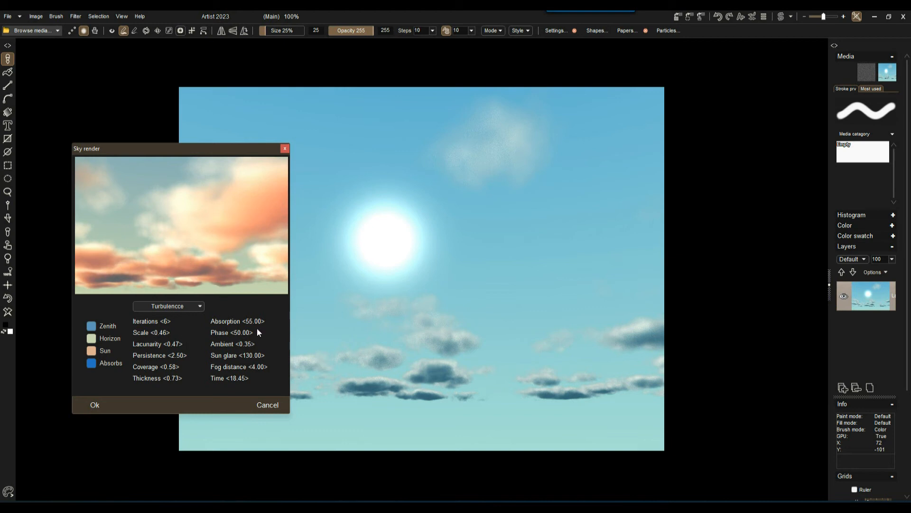
Try Absorption 65.50 with Phase 14, and set Absorption to 100 and Phase to 59.
{"action": "left_click_drag", "start_coordinate": [257, 321], "coordinate": [258, 322]}
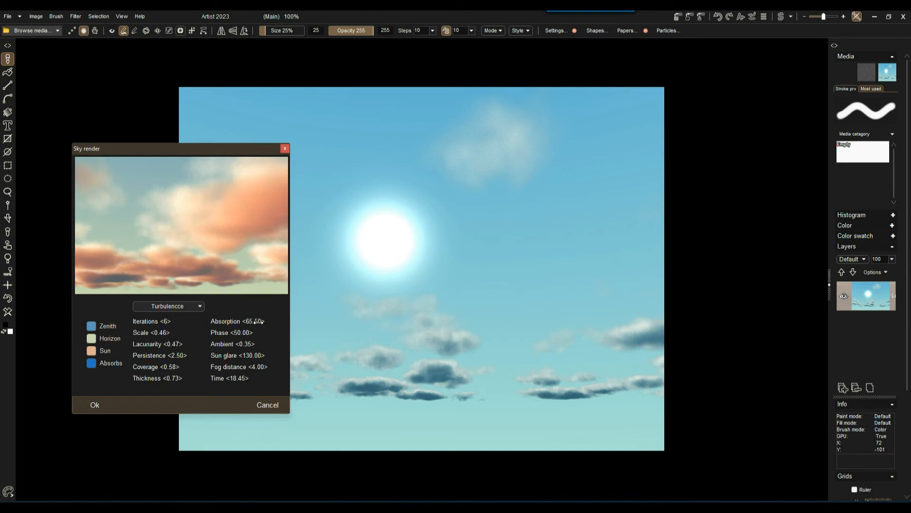
{"action": "left_click_drag", "start_coordinate": [243, 332], "coordinate": [221, 340]}
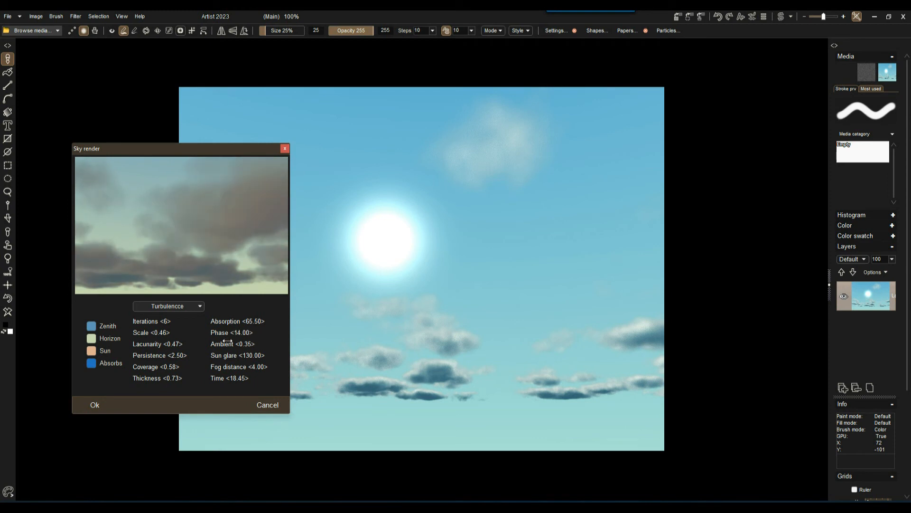
{"action": "left_click_drag", "start_coordinate": [226, 339], "coordinate": [267, 321]}
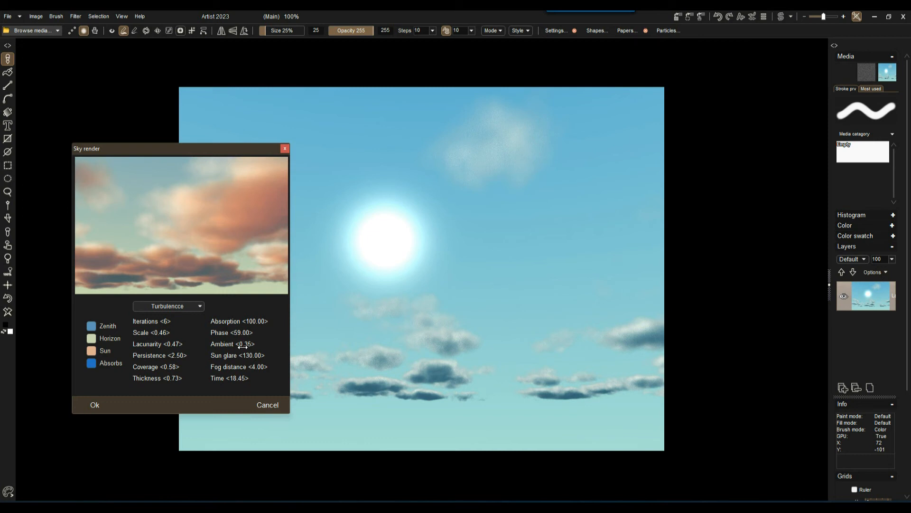
Set Ambient to 0.41 and Sun glare to 820, with the sun brought back near the preview's centre.
{"action": "left_click_drag", "start_coordinate": [255, 344], "coordinate": [252, 351]}
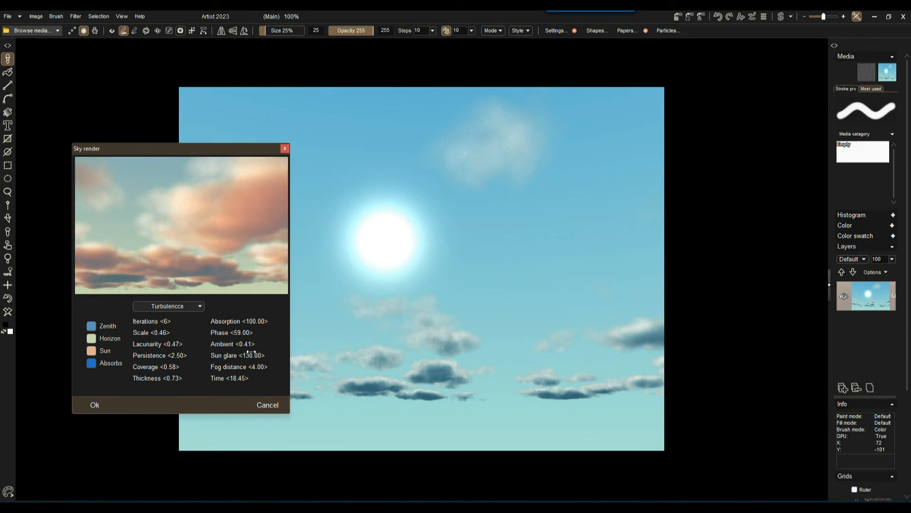
{"action": "left_click_drag", "start_coordinate": [250, 356], "coordinate": [413, 361]}
{"action": "left_click_drag", "start_coordinate": [290, 377], "coordinate": [451, 373]}
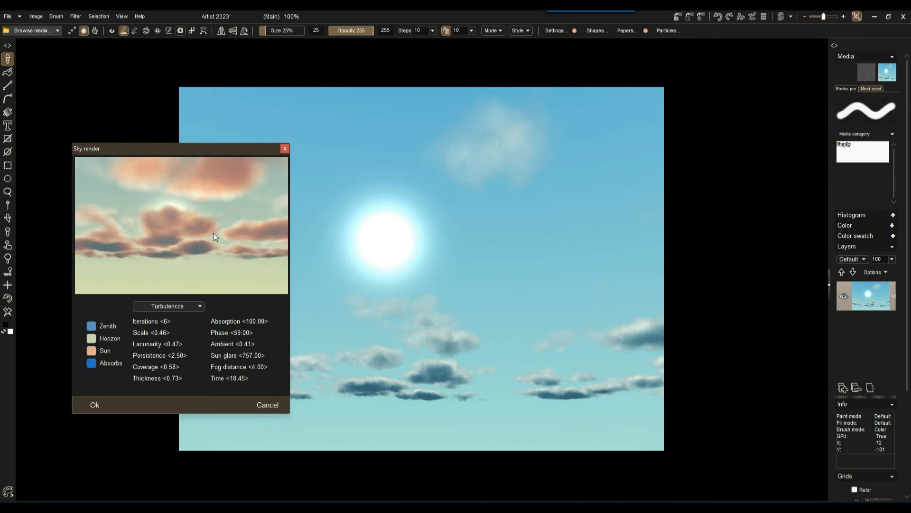
{"action": "left_click_drag", "start_coordinate": [251, 357], "coordinate": [271, 357]}
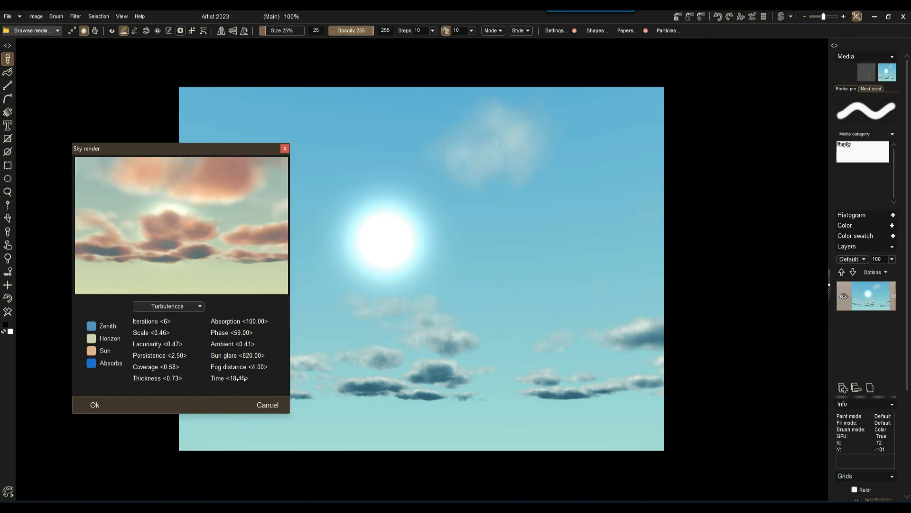
Set Sun glare to 926.50, and after trying Time 19.05, set Time to 16.05 and Fog distance to 25.45.
{"action": "left_click_drag", "start_coordinate": [240, 378], "coordinate": [289, 365]}
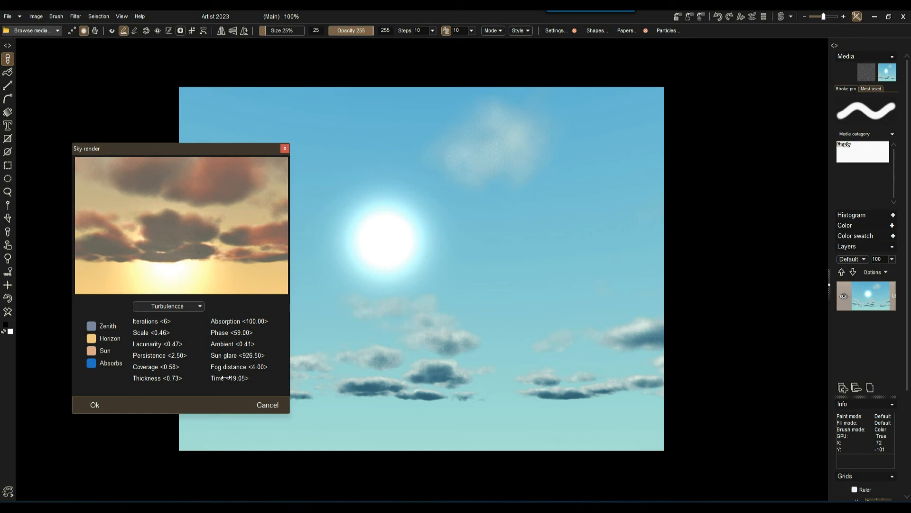
{"action": "left_click_drag", "start_coordinate": [244, 378], "coordinate": [330, 369]}
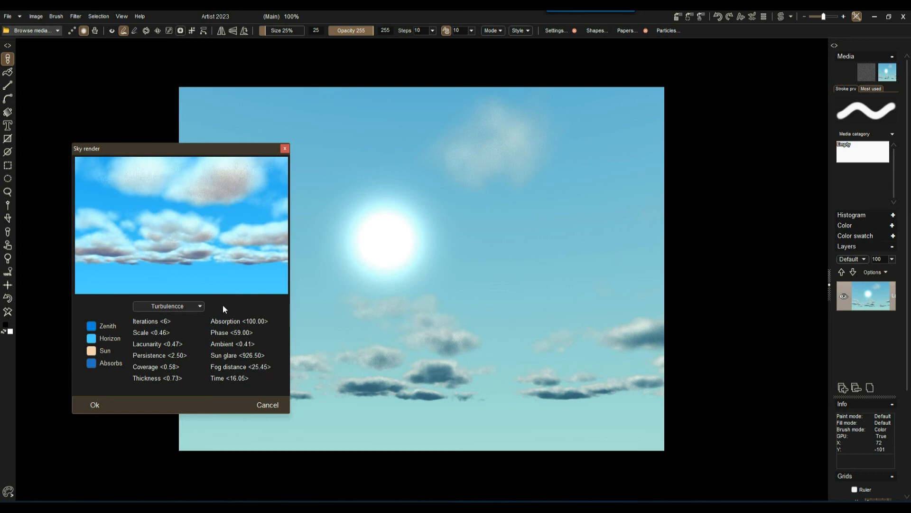
Try Fog distances of 3.25 and 8.20 on the clouds near the horizon, and set Fog distance to 9.40.
{"action": "left_click_drag", "start_coordinate": [268, 372], "coordinate": [191, 372]}
{"action": "left_click_drag", "start_coordinate": [203, 286], "coordinate": [230, 263]}
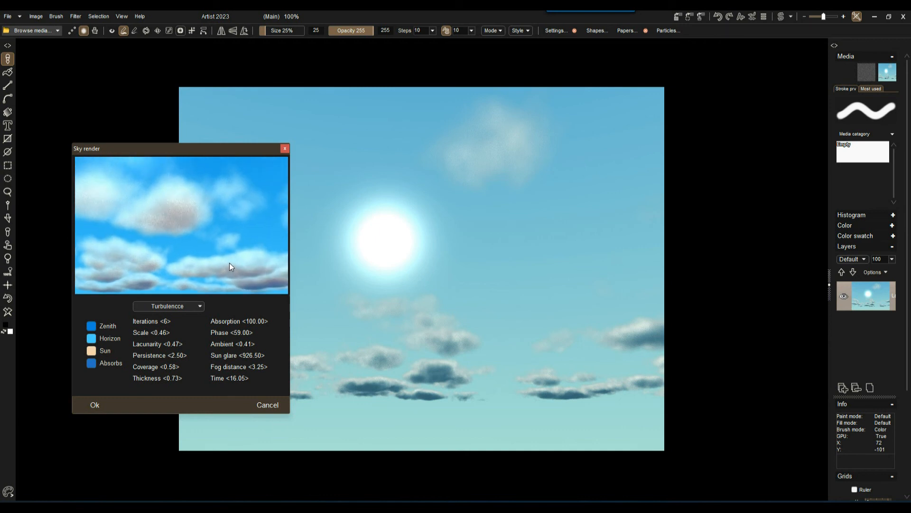
{"action": "left_click_drag", "start_coordinate": [252, 369], "coordinate": [273, 370]}
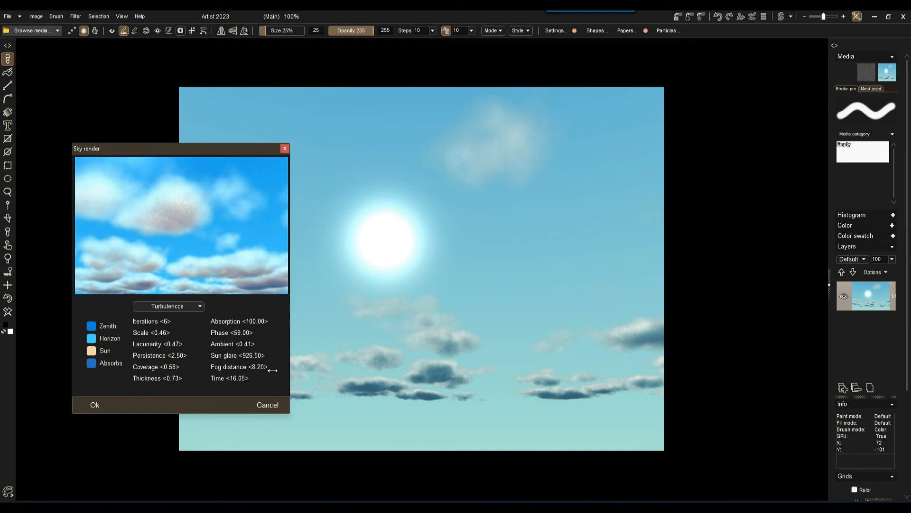
{"action": "left_click_drag", "start_coordinate": [220, 257], "coordinate": [207, 233]}
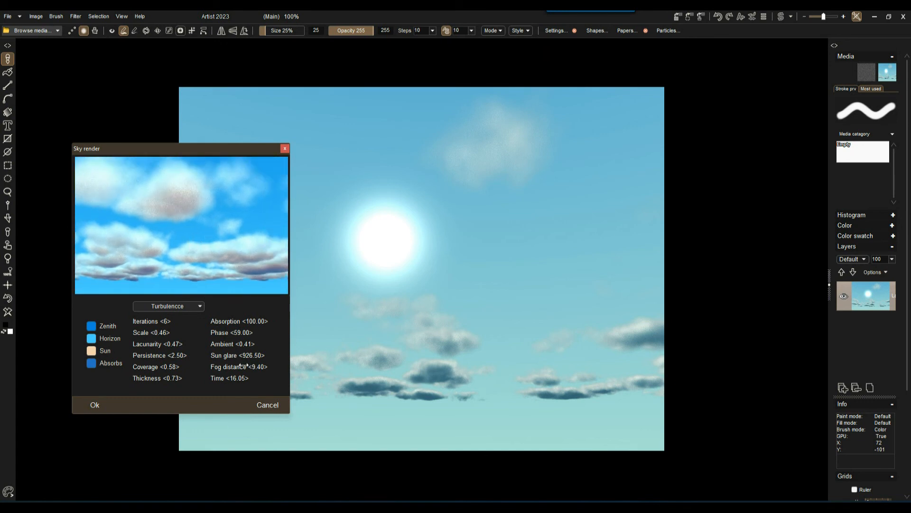
Try a night time and the morning time 7.20 for the sky, and set Time to 11.10.
{"action": "mouse_move", "coordinate": [242, 384]}
{"action": "left_mouse_down"}
{"action": "mouse_move", "coordinate": [241, 376]}
{"action": "mouse_move", "coordinate": [237, 390]}
{"action": "mouse_move", "coordinate": [245, 378]}
{"action": "left_mouse_up"}
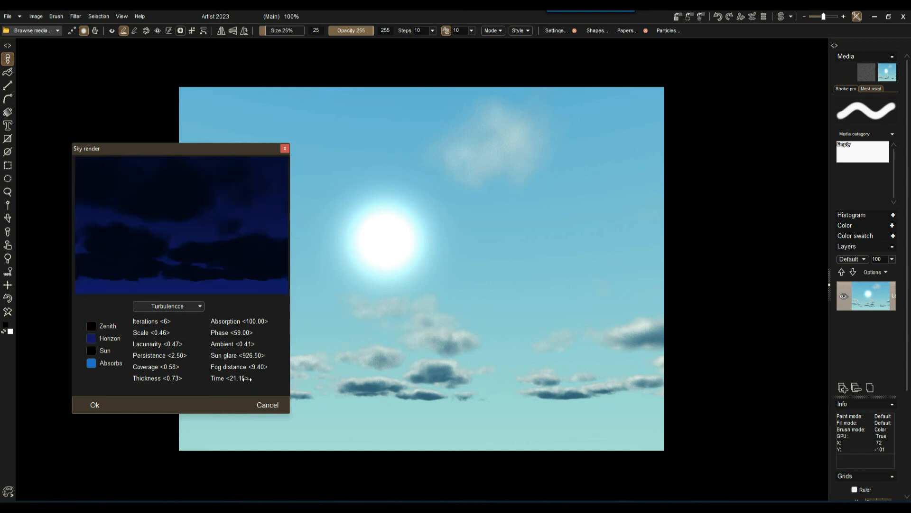
{"action": "left_click_drag", "start_coordinate": [247, 379], "coordinate": [203, 378]}
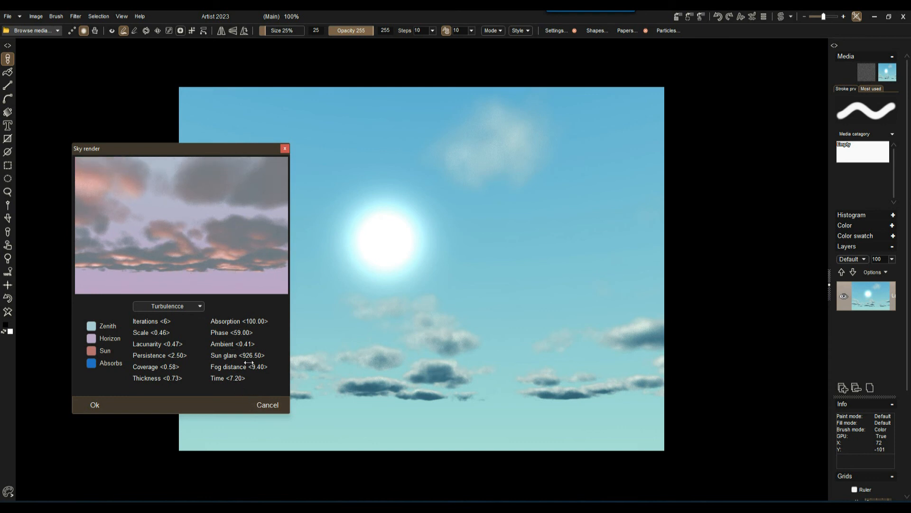
{"action": "mouse_move", "coordinate": [241, 378]}
{"action": "left_mouse_down"}
{"action": "mouse_move", "coordinate": [281, 381]}
{"action": "mouse_move", "coordinate": [254, 382]}
{"action": "left_mouse_up"}
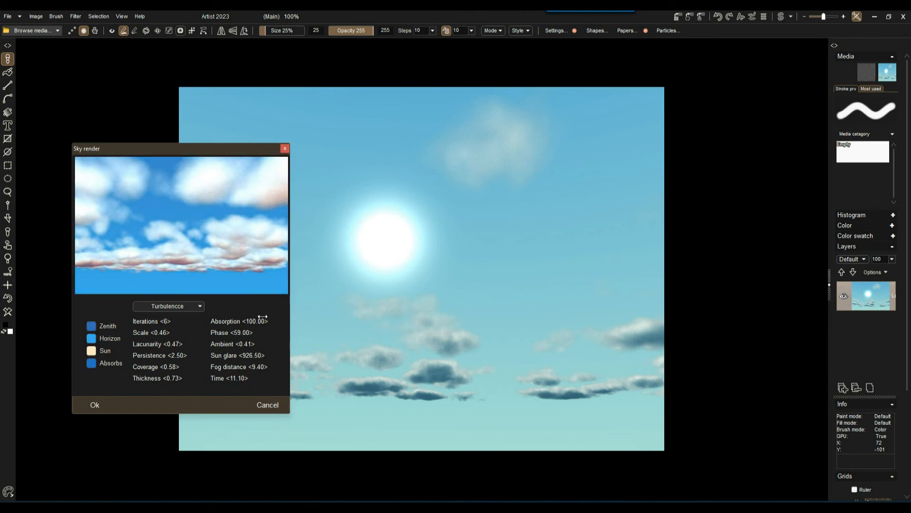
Set Absorption to 179.50, Phase to 83, Ambient to 0 and Time to 17.85, with the sun in the preview's left half.
{"action": "left_click_drag", "start_coordinate": [250, 319], "coordinate": [237, 347]}
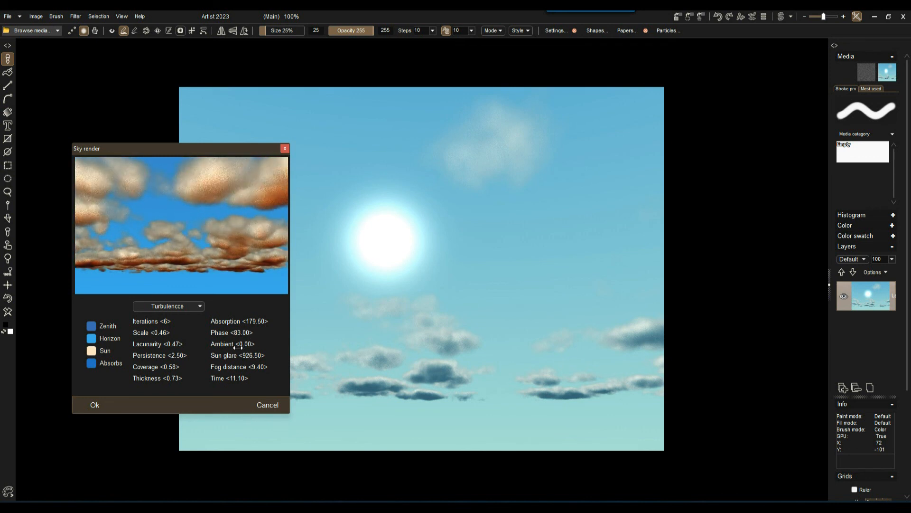
{"action": "left_click_drag", "start_coordinate": [239, 381], "coordinate": [261, 380]}
{"action": "left_click_drag", "start_coordinate": [239, 245], "coordinate": [195, 242]}
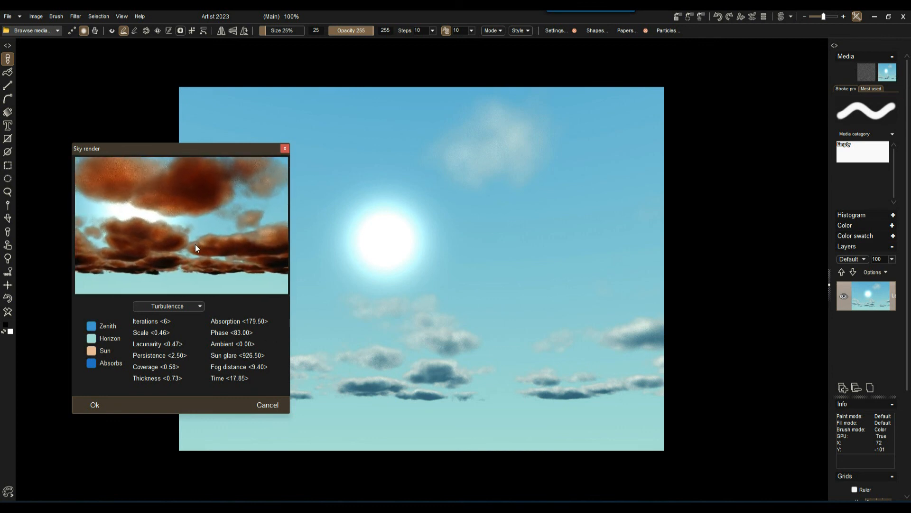
Set Absorption to 113.50, Phase to 125 and Sun glare to 925, and shift the sun close to the preview's left edge.
{"action": "mouse_move", "coordinate": [261, 324]}
{"action": "left_mouse_down"}
{"action": "mouse_move", "coordinate": [237, 327]}
{"action": "mouse_move", "coordinate": [252, 345]}
{"action": "mouse_move", "coordinate": [251, 334]}
{"action": "left_mouse_up"}
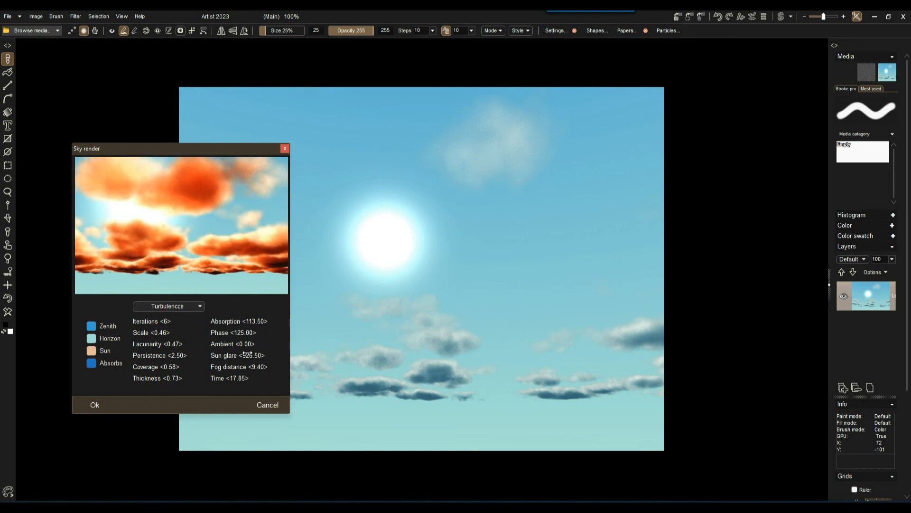
{"action": "mouse_move", "coordinate": [247, 358]}
{"action": "left_mouse_down"}
{"action": "mouse_move", "coordinate": [264, 356]}
{"action": "mouse_move", "coordinate": [248, 359]}
{"action": "left_mouse_up"}
{"action": "left_click_drag", "start_coordinate": [200, 217], "coordinate": [189, 229]}
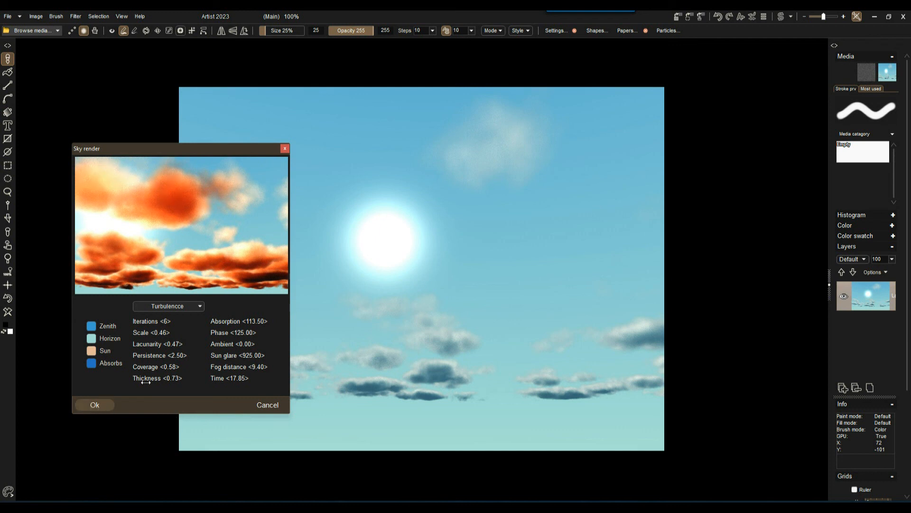
Uncover most of the canvas by moving the Sky render window aside, and apply the sky render to the image.
{"action": "left_click_drag", "start_coordinate": [250, 152], "coordinate": [725, 87]}
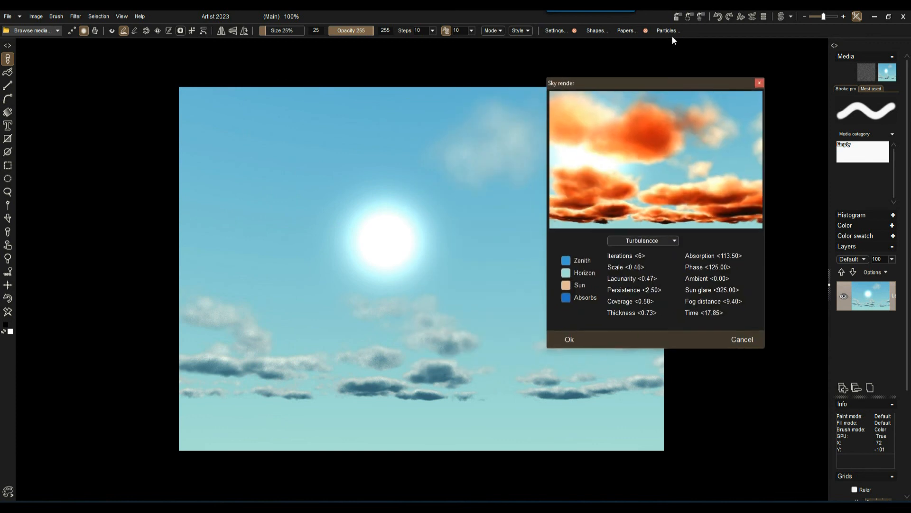
{"action": "left_click", "coordinate": [569, 339]}
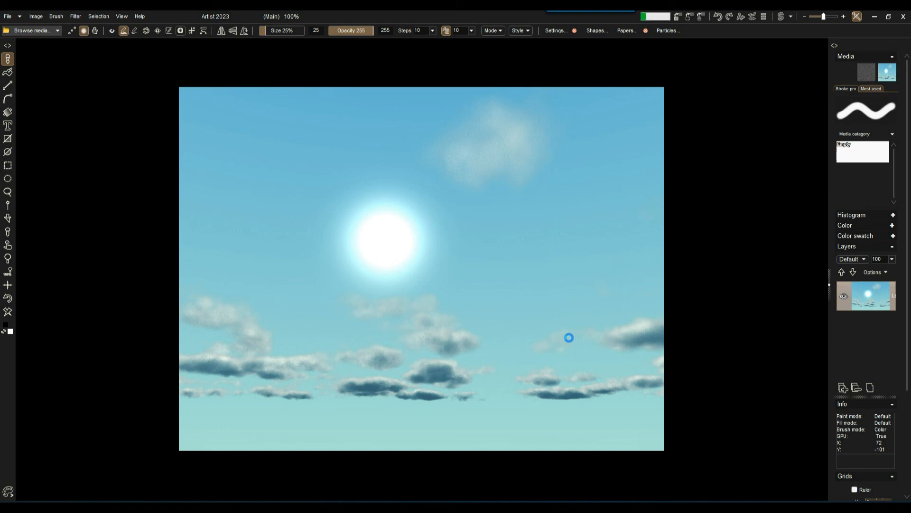